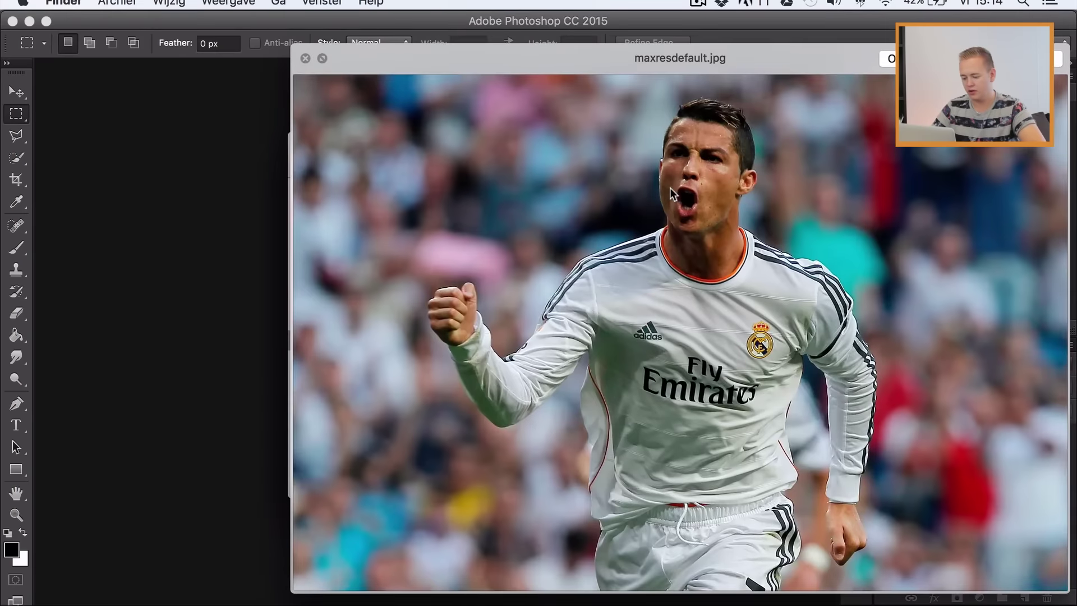
# - Preview the TV wall-mounting photo after maxresdefault.jpg in Quick Look
pyautogui.press('Down')
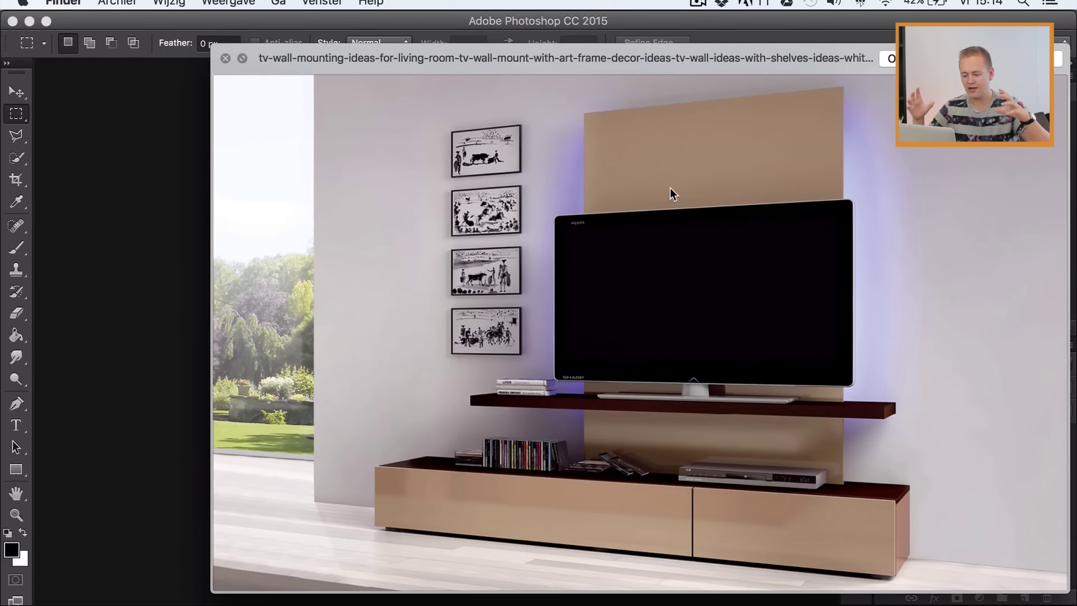
# - Close the preview and open the TV wall photo in Photoshop
pyautogui.press('space')
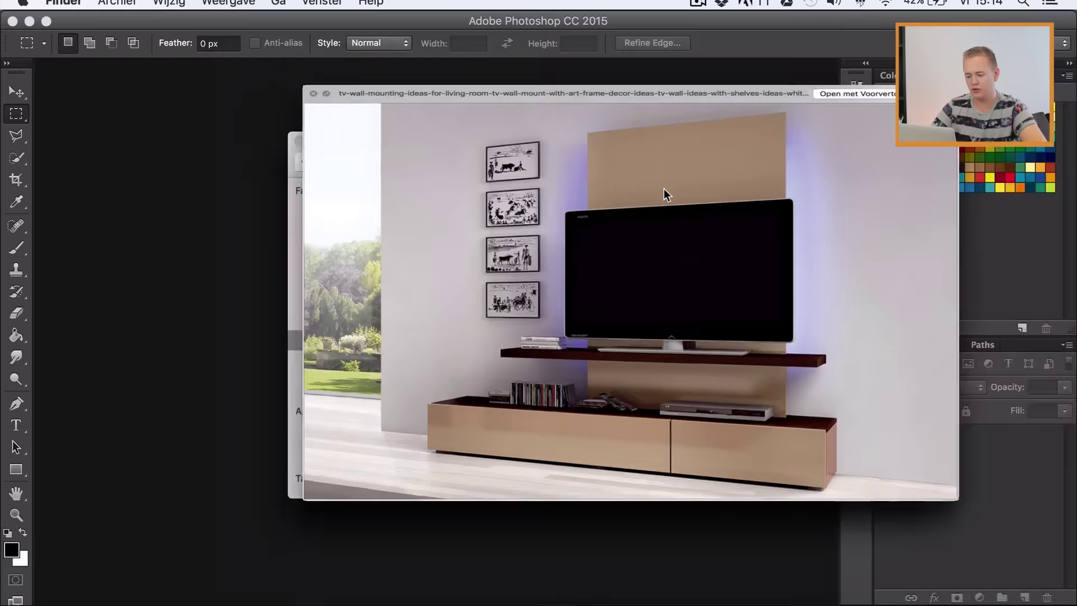
pyautogui.rightClick(651, 202)
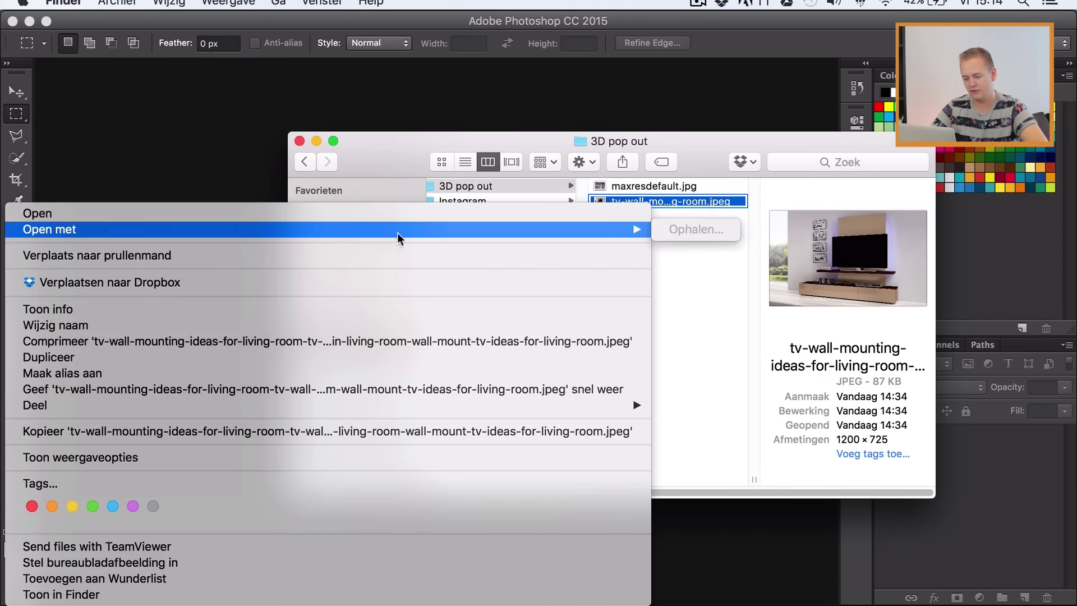
pyautogui.click(740, 272)
# - Place maxresdefault.jpg onto the TV wall image as a scaled-down layer
pyautogui.moveTo(603, 187)
pyautogui.mouseDown()
pyautogui.moveTo(396, 247)
pyautogui.moveTo(442, 261)
pyautogui.mouseUp()
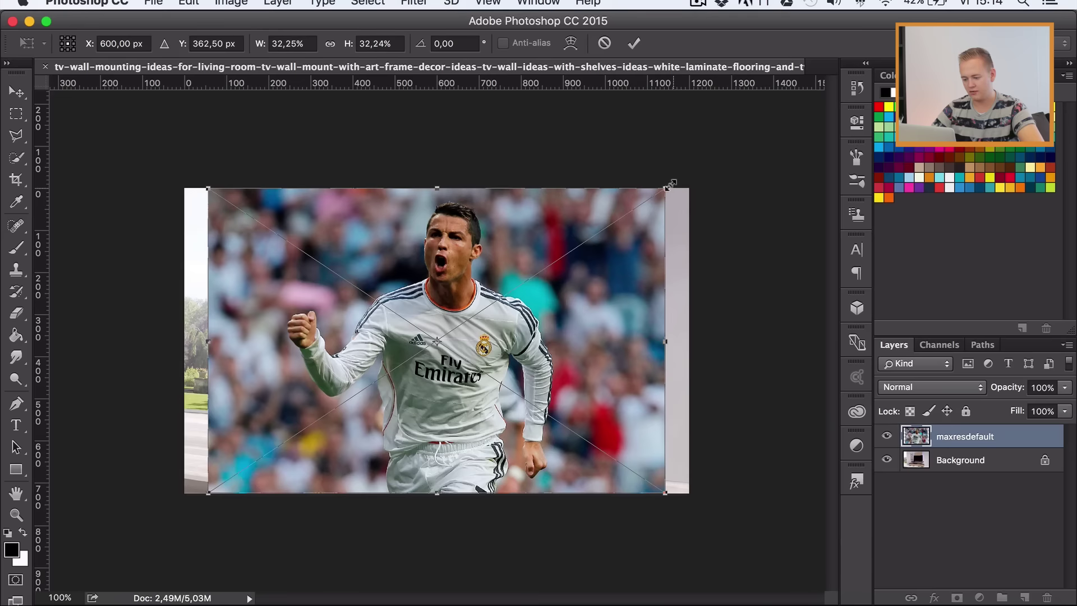
pyautogui.moveTo(666, 188); pyautogui.dragTo(498, 254)
pyautogui.press('Return')
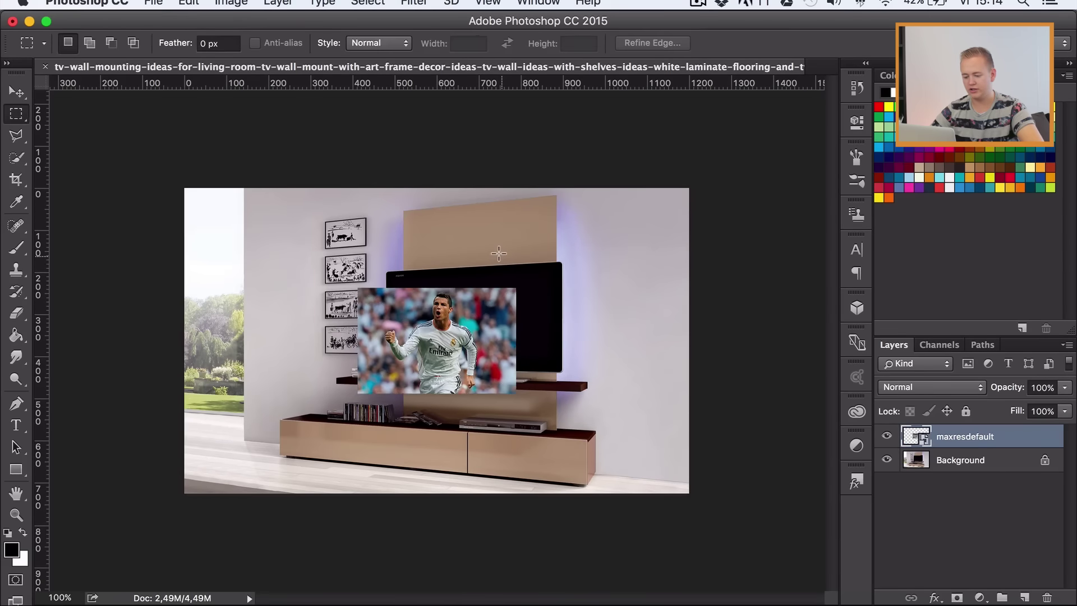
# - Add guides along the TV screen's top and right edges
pyautogui.press('v')
pyautogui.scroll(3, 507, 301)
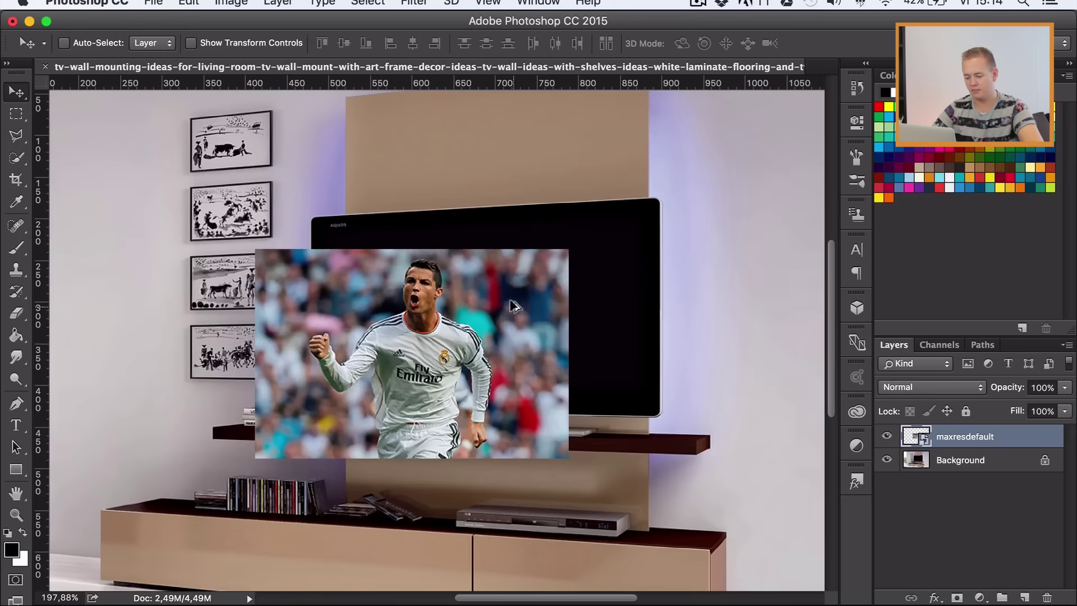
pyautogui.scroll(3, 630, 216)
pyautogui.scroll(3, 620, 212)
pyautogui.scroll(1, 591, 192)
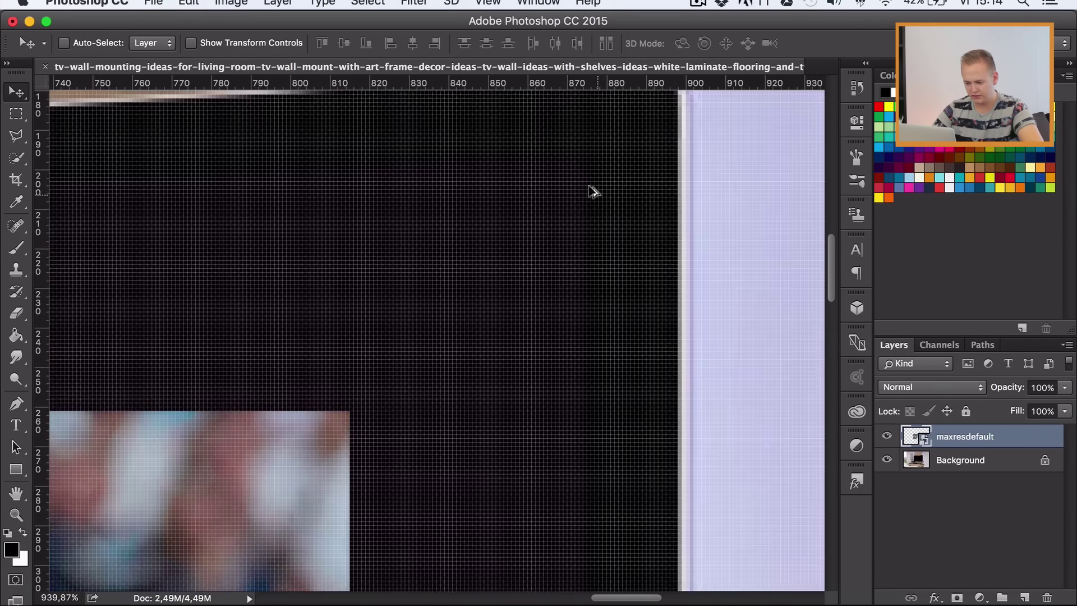
pyautogui.scroll(2, 580, 191)
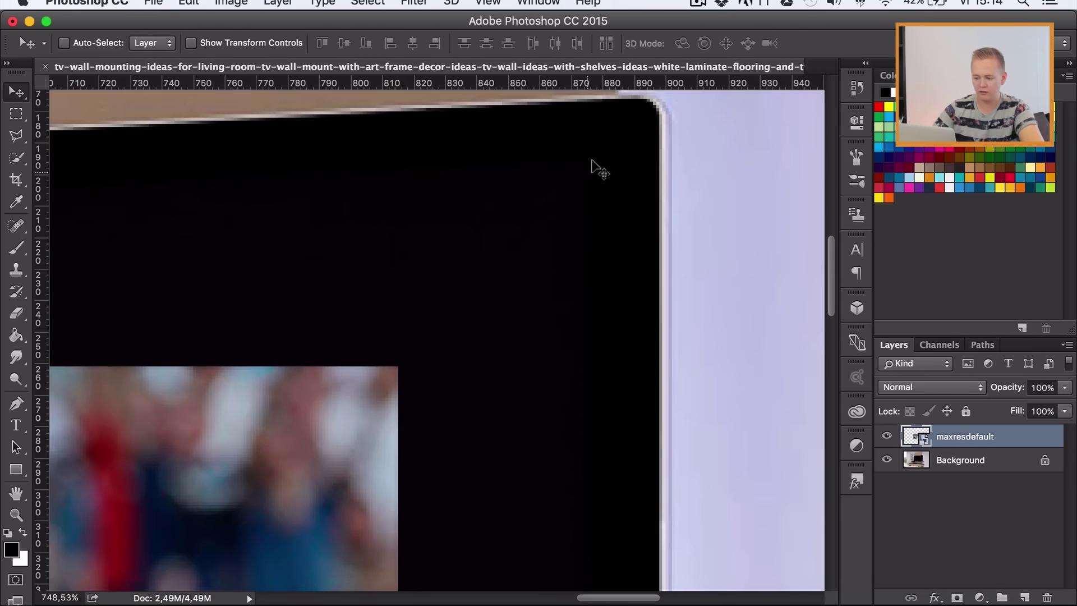
pyautogui.moveTo(616, 84); pyautogui.dragTo(603, 161)
pyautogui.moveTo(40, 233); pyautogui.dragTo(588, 286)
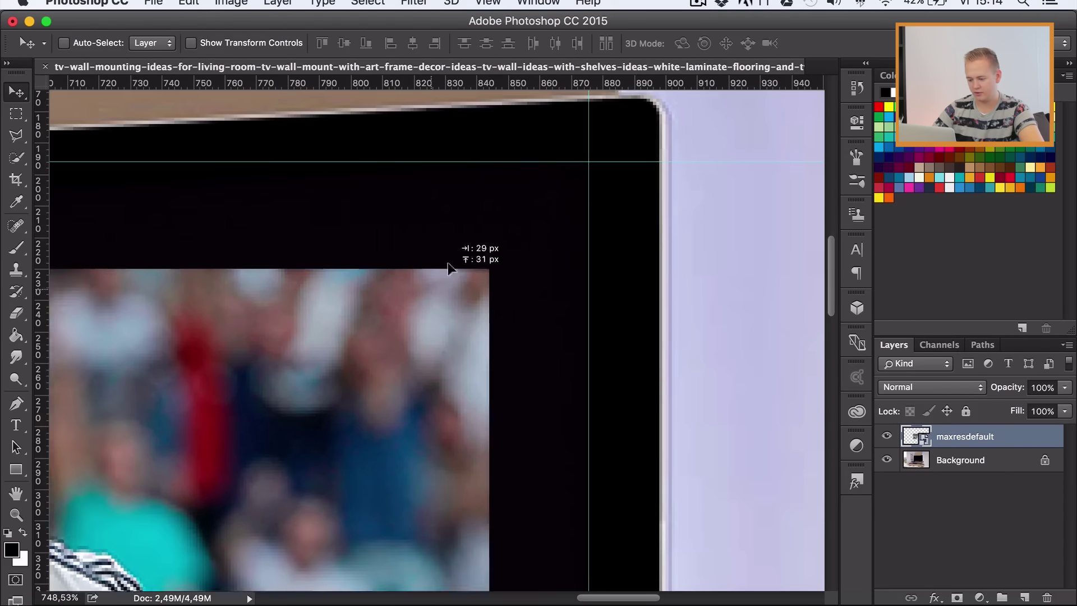
# - Snap the footballer layer to the guides and make it semi-transparent
pyautogui.moveTo(335, 379); pyautogui.dragTo(530, 185)
pyautogui.scroll(-10, 531, 185)
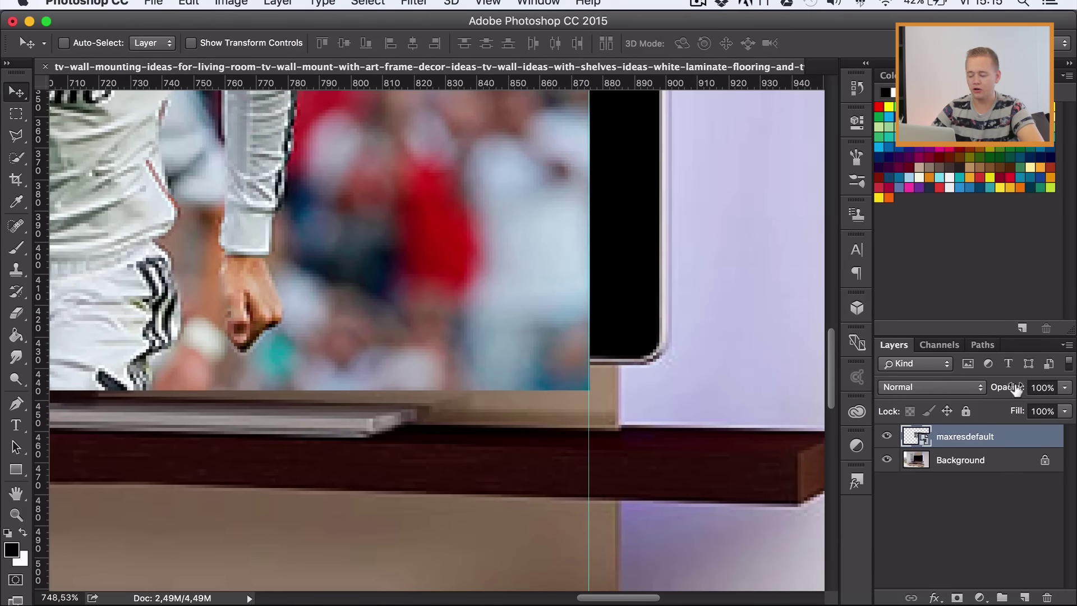
pyautogui.moveTo(1016, 388); pyautogui.dragTo(988, 388)
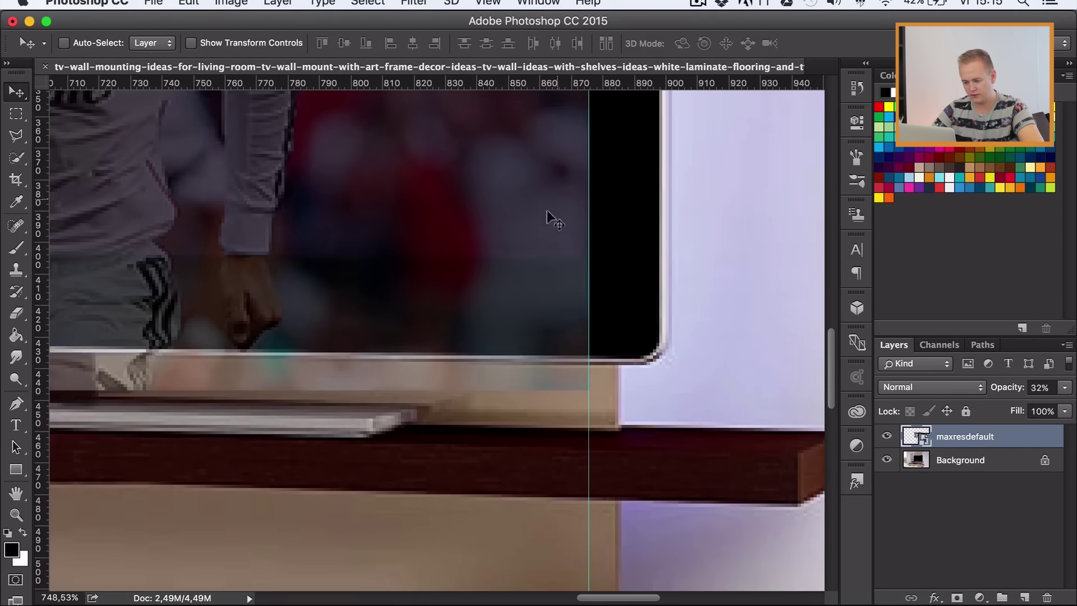
# - Distort the footballer layer, pinning its bottom-right corner to the screen corner
pyautogui.hotkey('ctrl', 't')
pyautogui.scroll(-5, 382, 226)
pyautogui.scroll(1, 385, 225)
pyautogui.scroll(2, 359, 224)
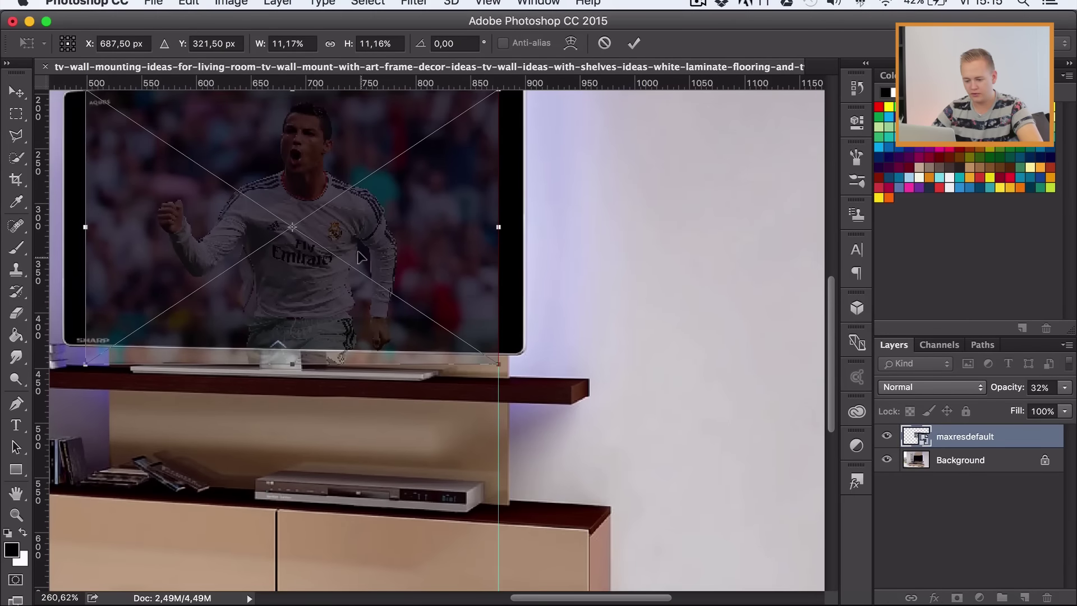
pyautogui.scroll(2, 331, 224)
pyautogui.rightClick(266, 215)
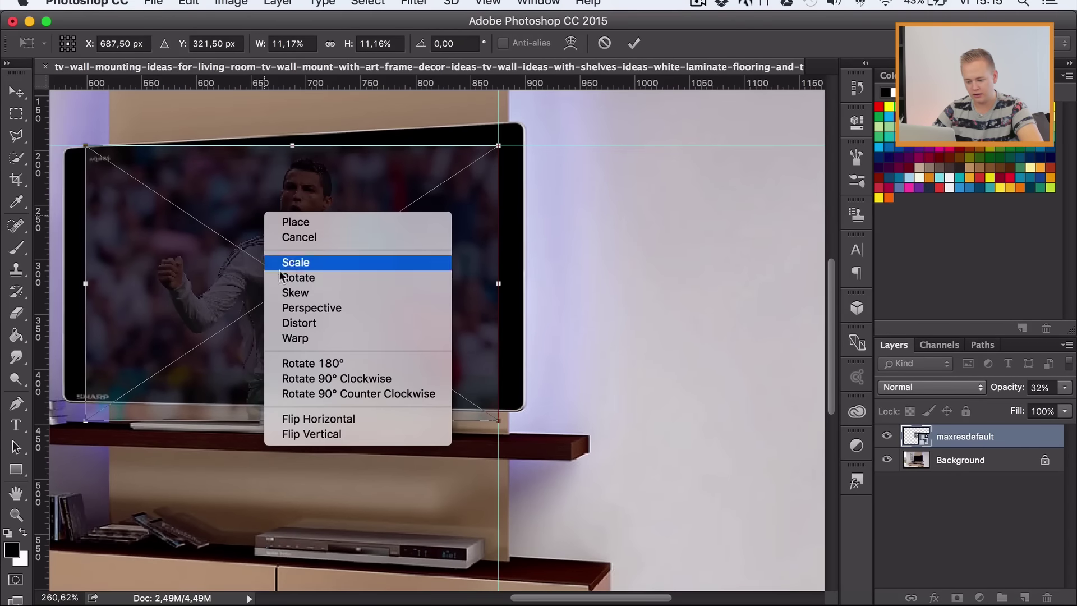
pyautogui.click(329, 324)
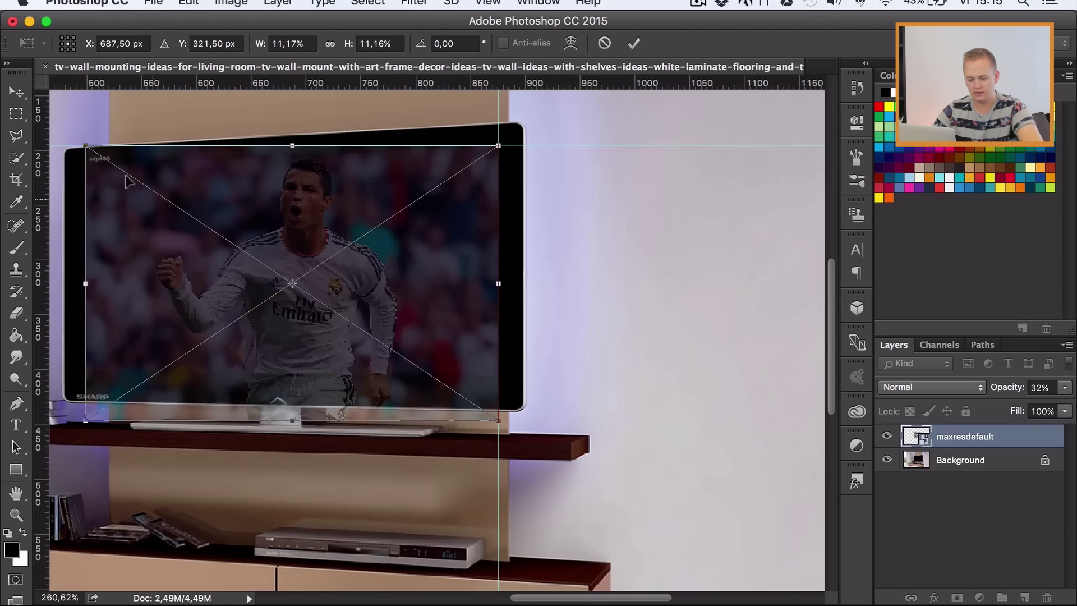
pyautogui.scroll(3, 481, 405)
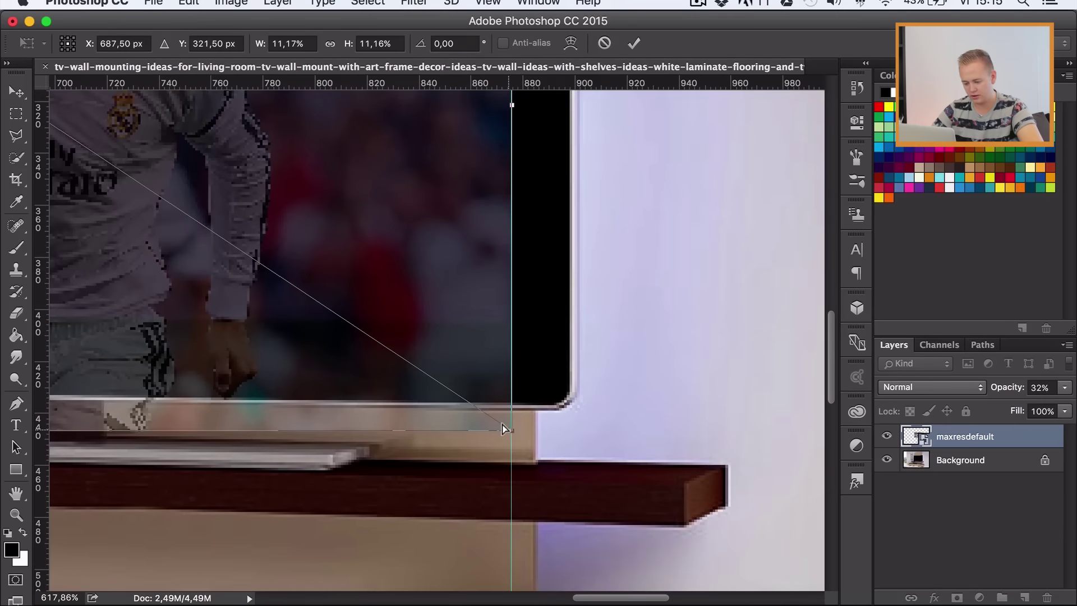
pyautogui.moveTo(504, 428)
pyautogui.mouseDown()
pyautogui.moveTo(506, 330)
pyautogui.moveTo(492, 312)
pyautogui.moveTo(517, 324)
pyautogui.mouseUp()
# - Pin the bottom-left and top-left corners to the screen and commit the distortion
pyautogui.scroll(-2, 520, 323)
pyautogui.scroll(-1, 516, 351)
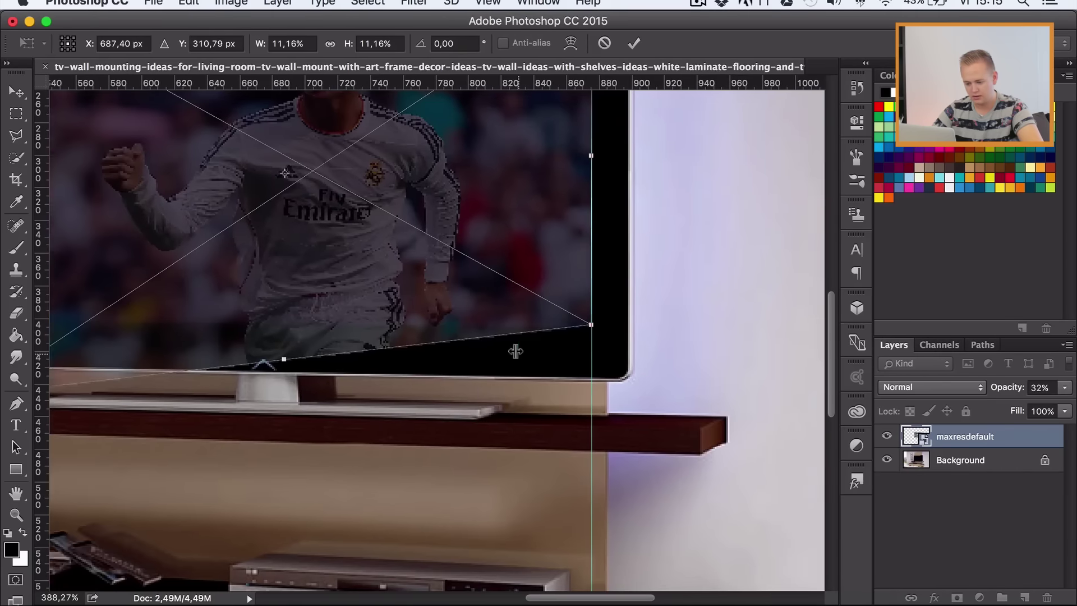
pyautogui.scroll(-2, 516, 351)
pyautogui.scroll(2, 392, 336)
pyautogui.hscroll(-5, 337, 336)
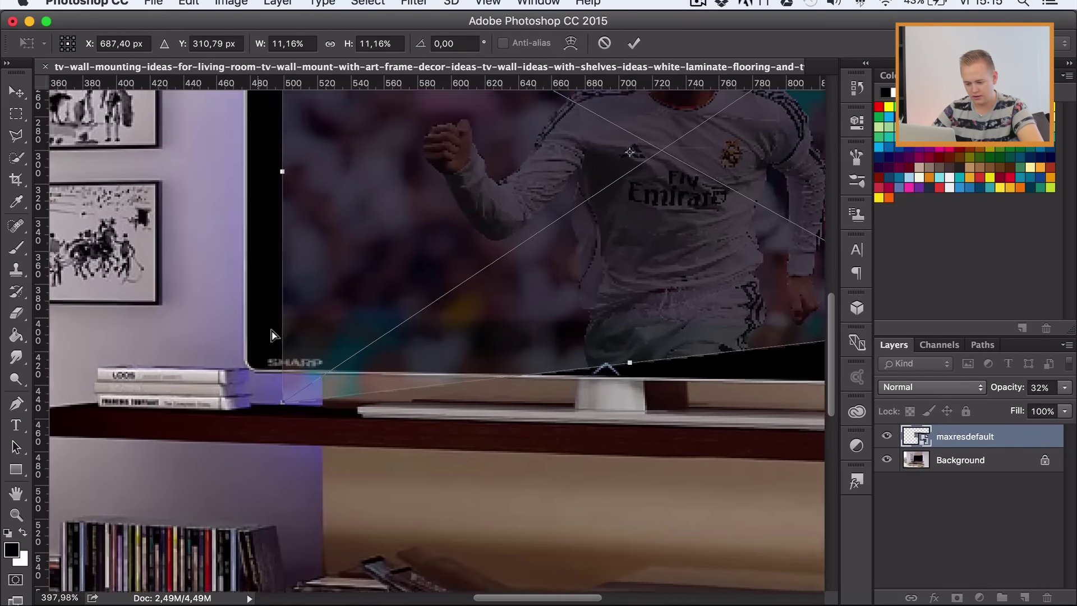
pyautogui.scroll(2, 271, 335)
pyautogui.moveTo(279, 398)
pyautogui.mouseDown()
pyautogui.moveTo(340, 298)
pyautogui.moveTo(275, 306)
pyautogui.mouseUp()
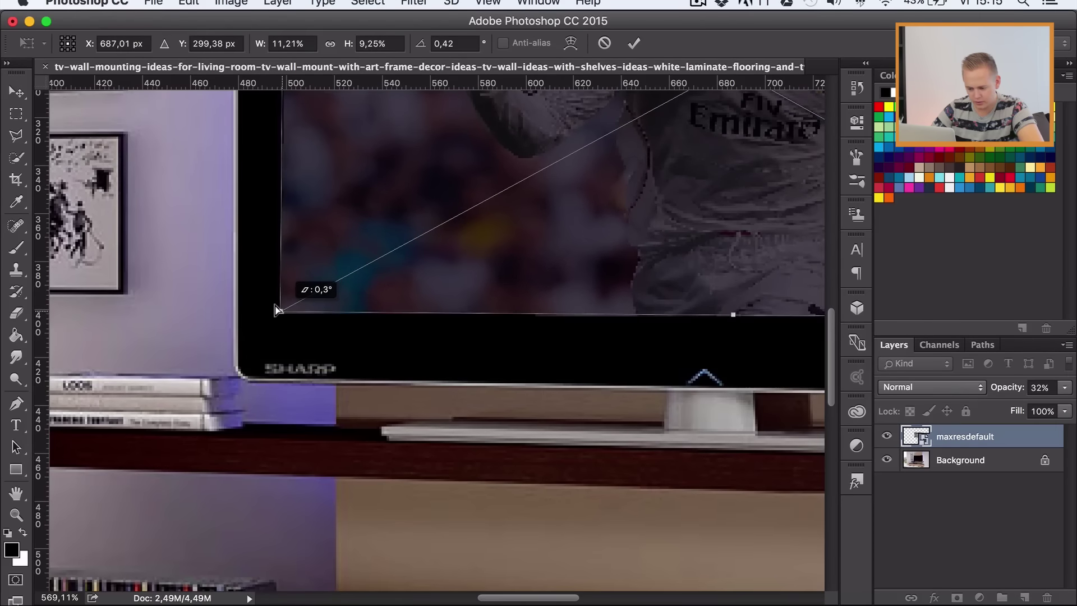
pyautogui.scroll(-5, 314, 303)
pyautogui.scroll(3, 368, 229)
pyautogui.scroll(2, 360, 250)
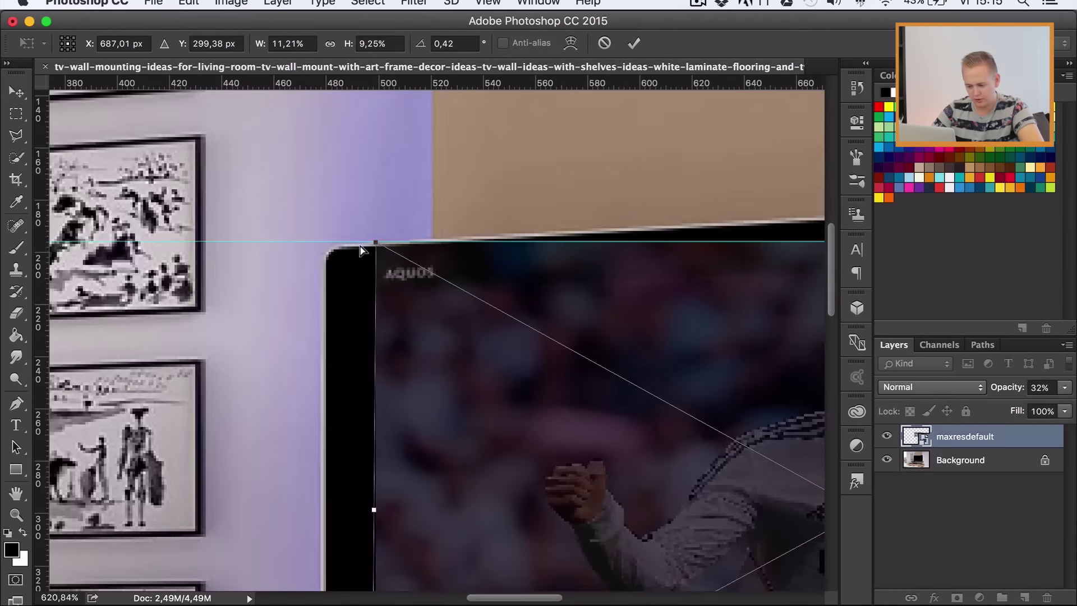
pyautogui.moveTo(374, 245); pyautogui.dragTo(366, 292)
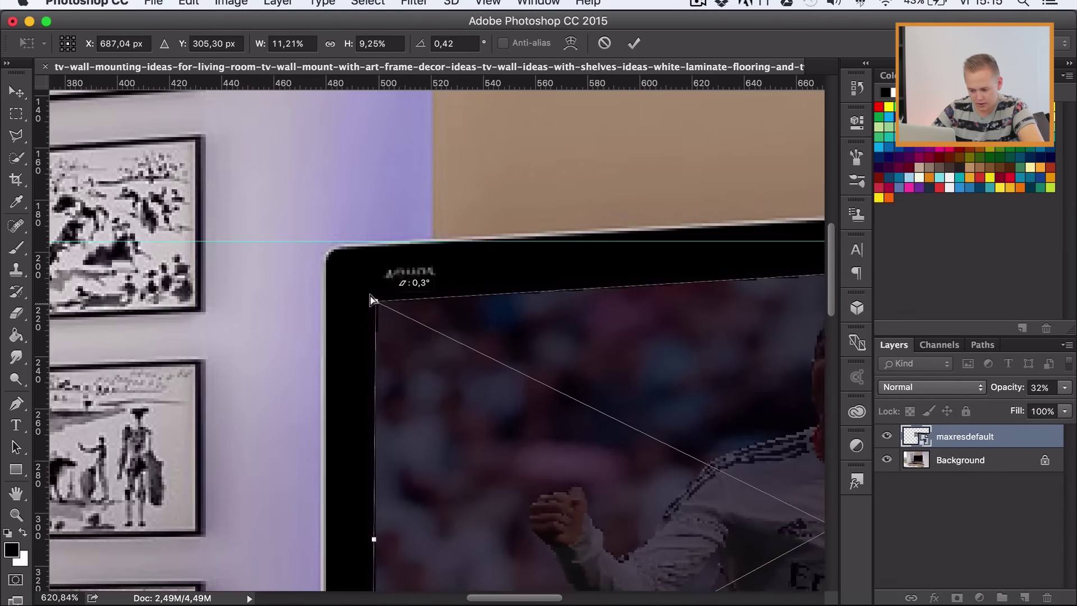
pyautogui.press('Return')
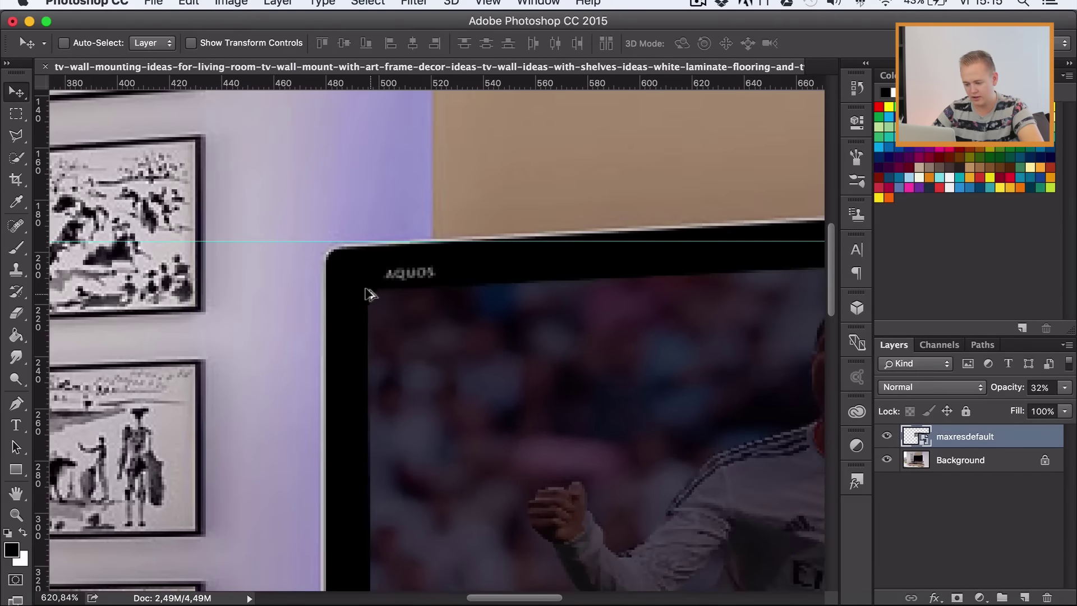
# - Set the distorted footballer layer back to 100% opacity
pyautogui.scroll(-5, 550, 305)
pyautogui.scroll(-2, 493, 326)
pyautogui.scroll(1, 493, 326)
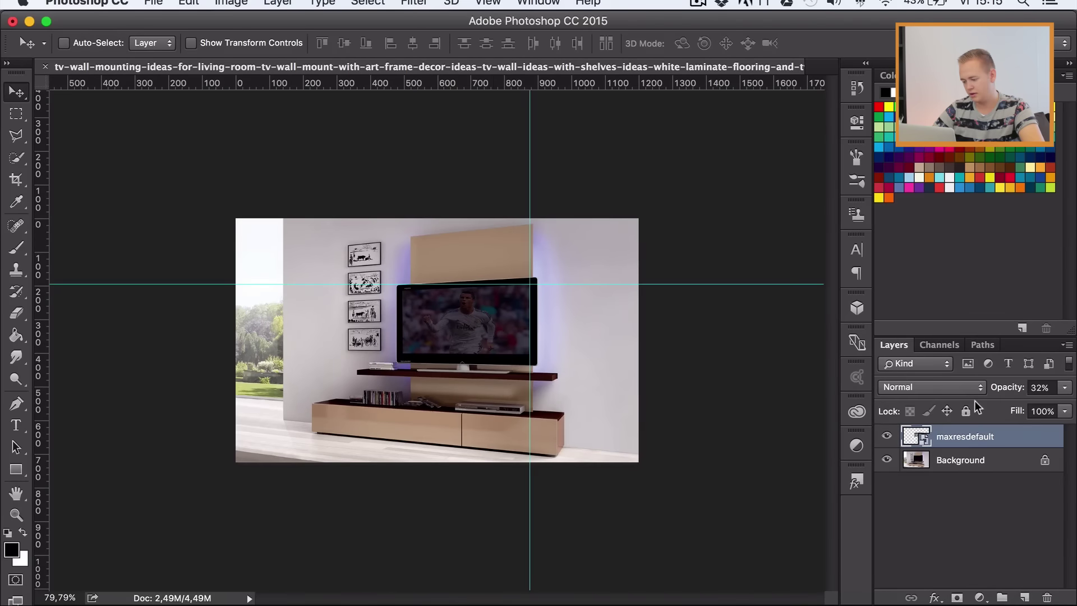
pyautogui.press('0')
pyautogui.scroll(5, 428, 336)
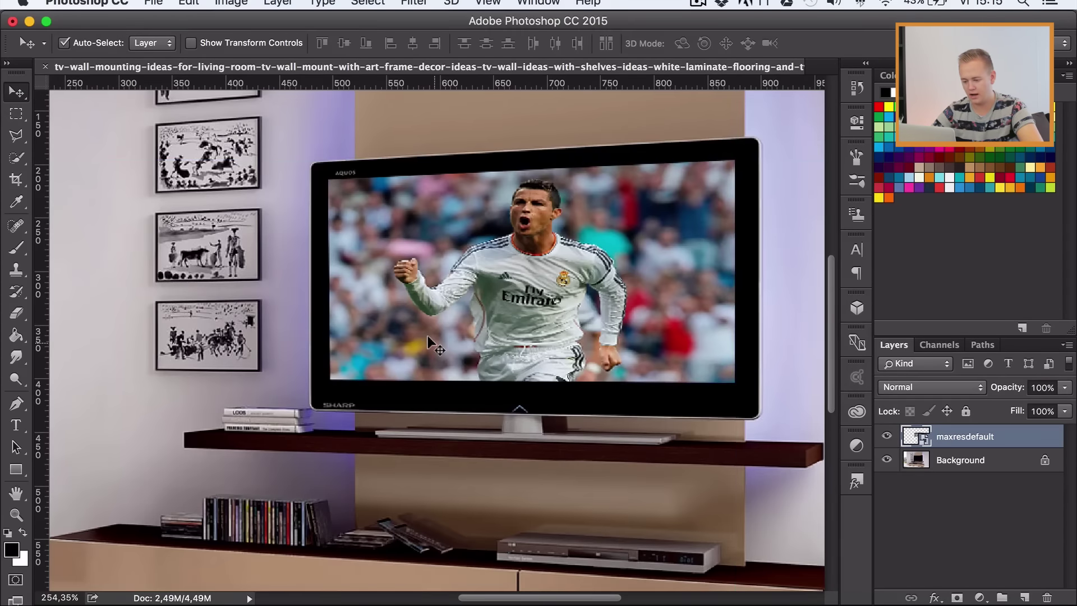
pyautogui.scroll(-3, 424, 303)
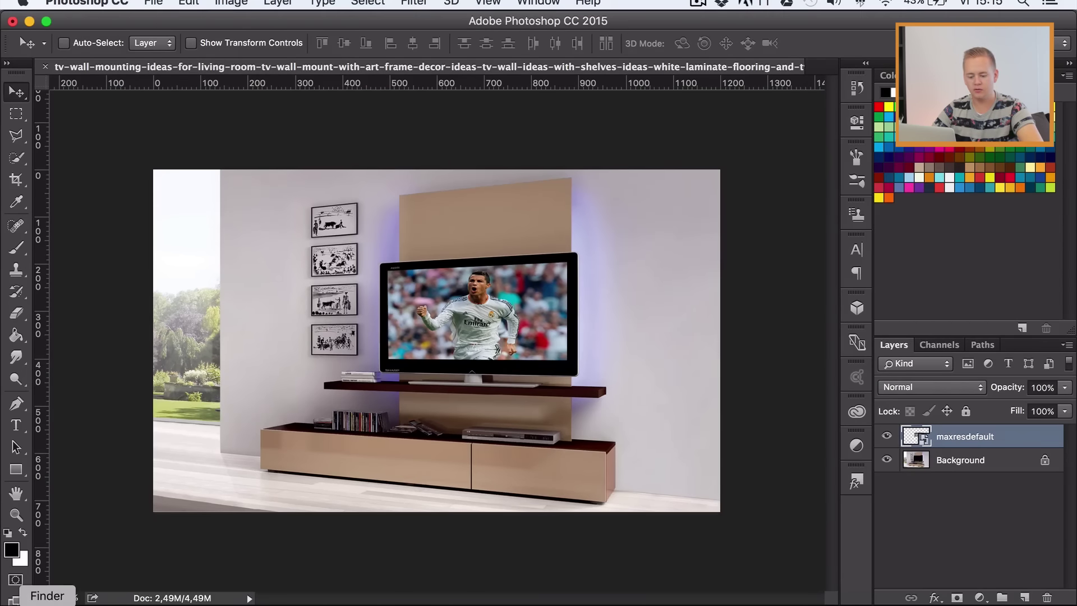
# - Place a second, scaled-down copy of the footballer photo on the canvas
pyautogui.click(10, 596)
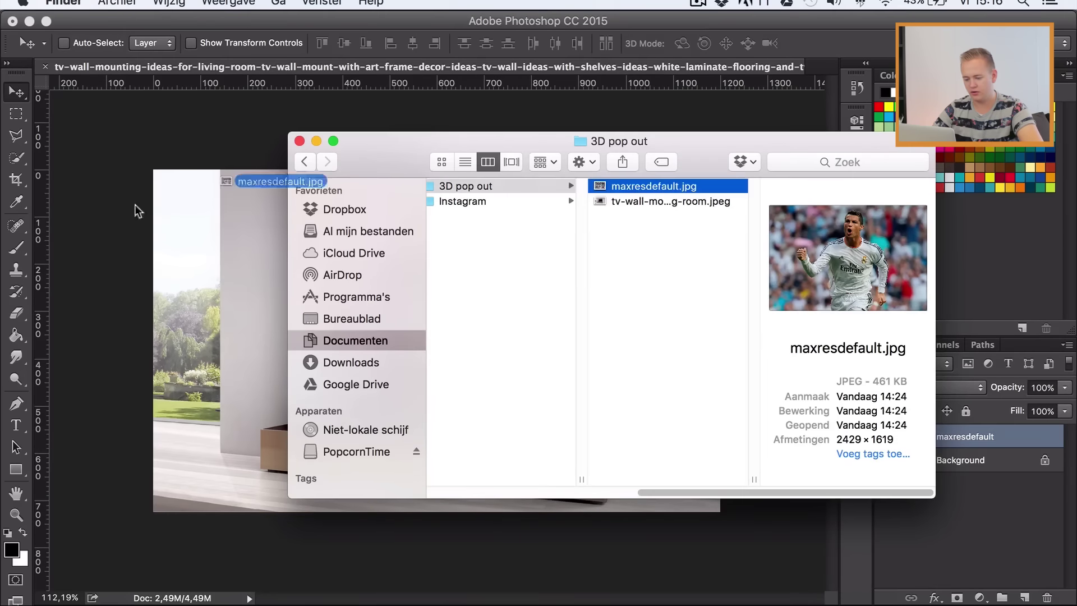
pyautogui.moveTo(675, 191); pyautogui.dragTo(167, 234)
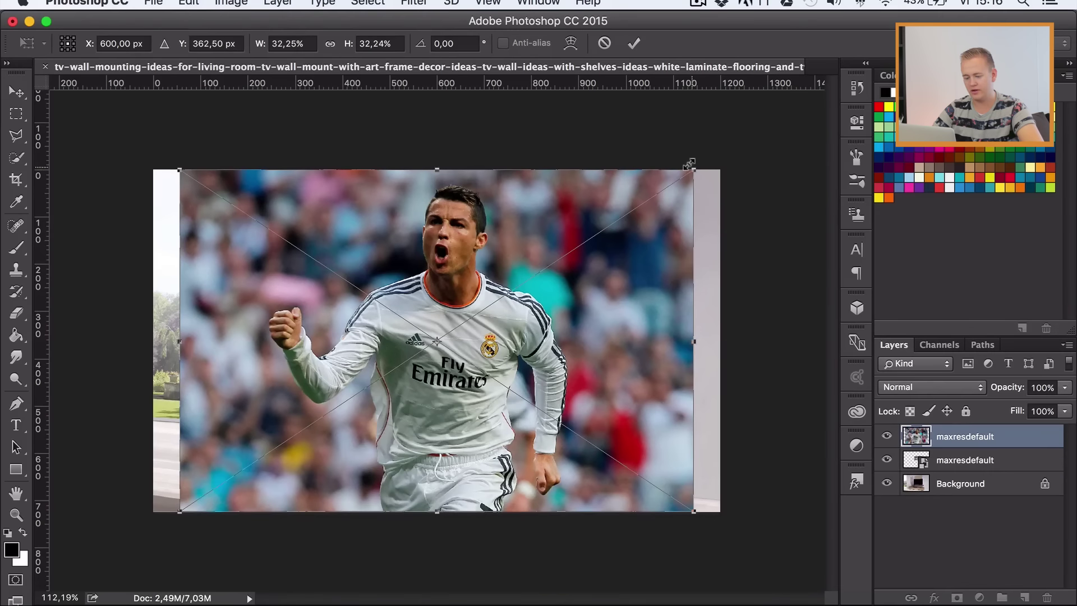
pyautogui.moveTo(689, 164); pyautogui.dragTo(598, 224)
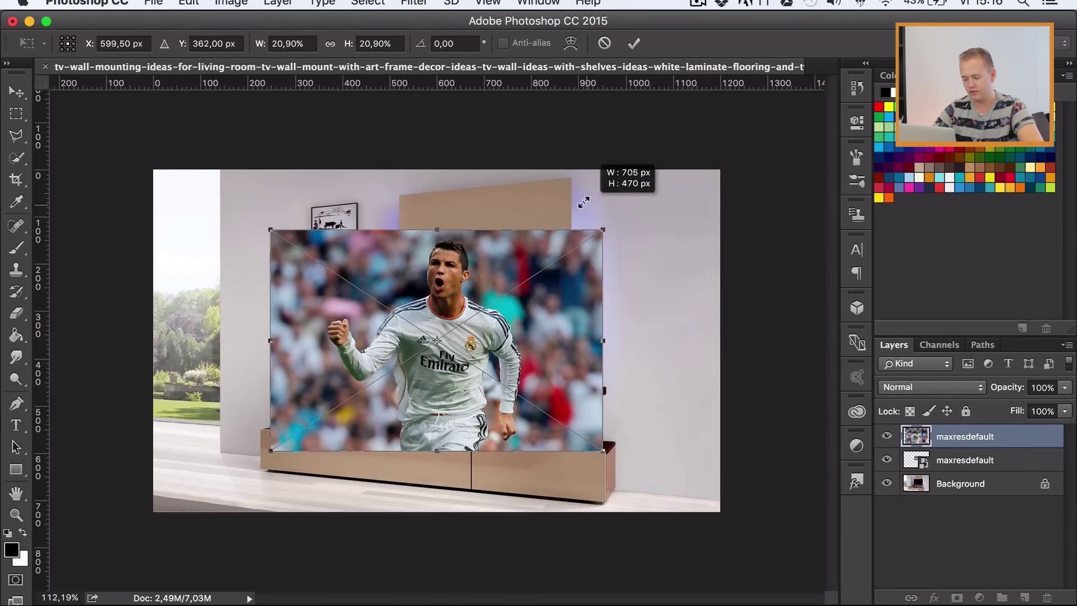
pyautogui.press('Return')
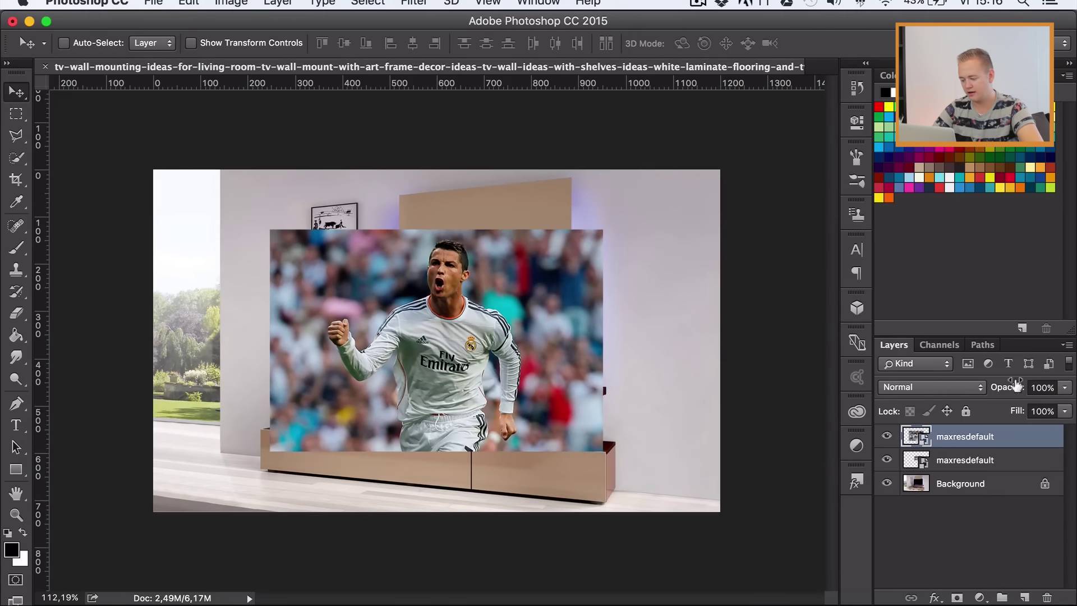
# - Lower the new copy's opacity to about 50% and move it up over the TV
pyautogui.moveTo(1017, 387); pyautogui.dragTo(980, 387)
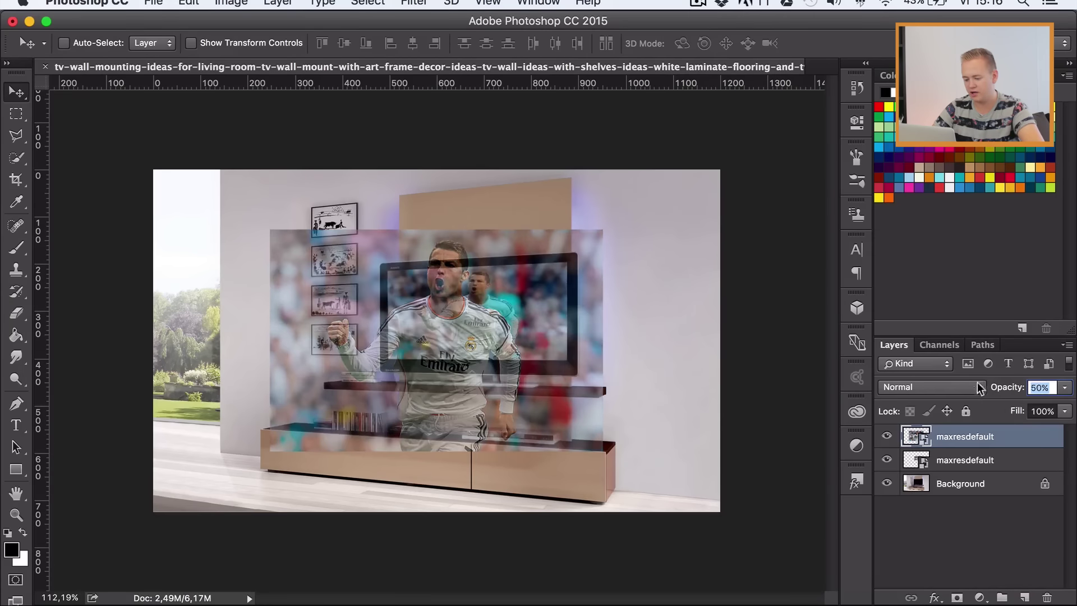
pyautogui.moveTo(547, 347)
pyautogui.mouseDown()
pyautogui.moveTo(589, 275)
pyautogui.moveTo(575, 308)
pyautogui.mouseUp()
pyautogui.moveTo(1003, 387); pyautogui.dragTo(1010, 387)
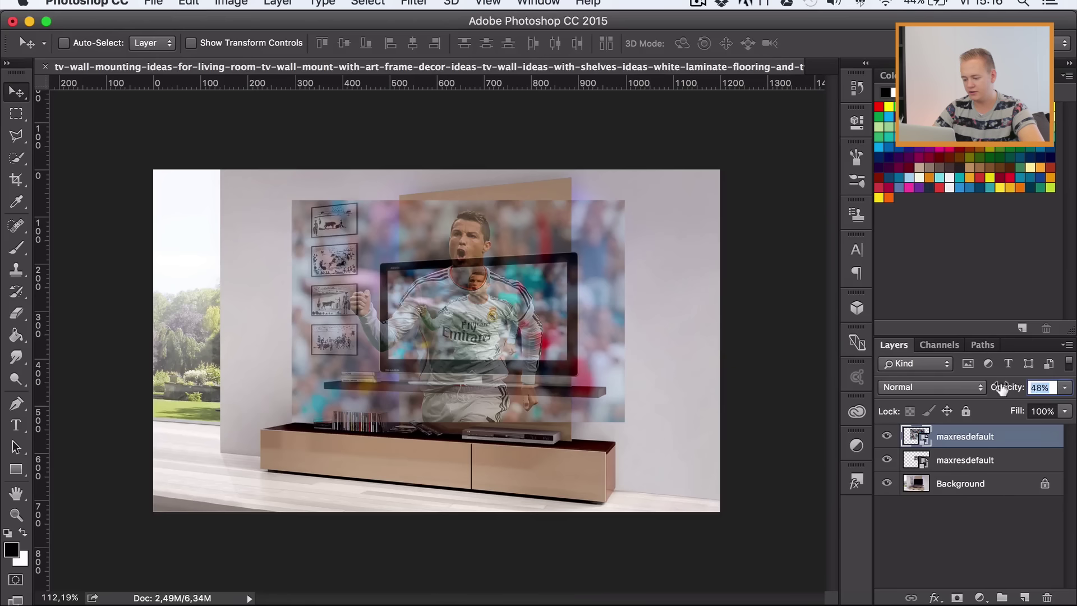
pyautogui.moveTo(611, 333); pyautogui.dragTo(611, 318)
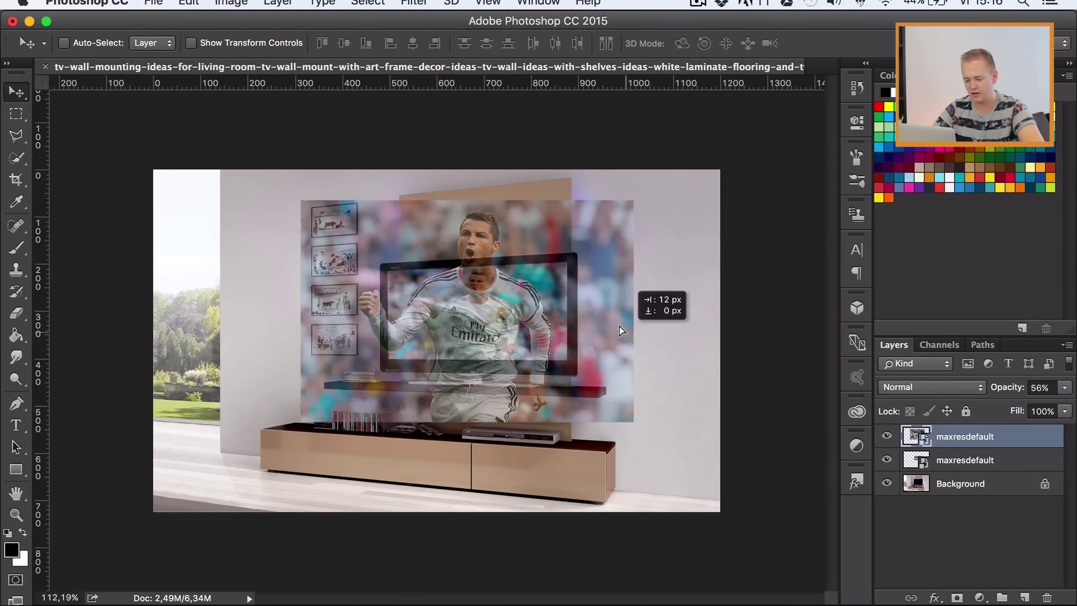
# - Rescale and position the copy over the TV, then set its opacity to 100
pyautogui.hotkey('ctrl', 't')
pyautogui.moveTo(627, 182); pyautogui.dragTo(598, 200)
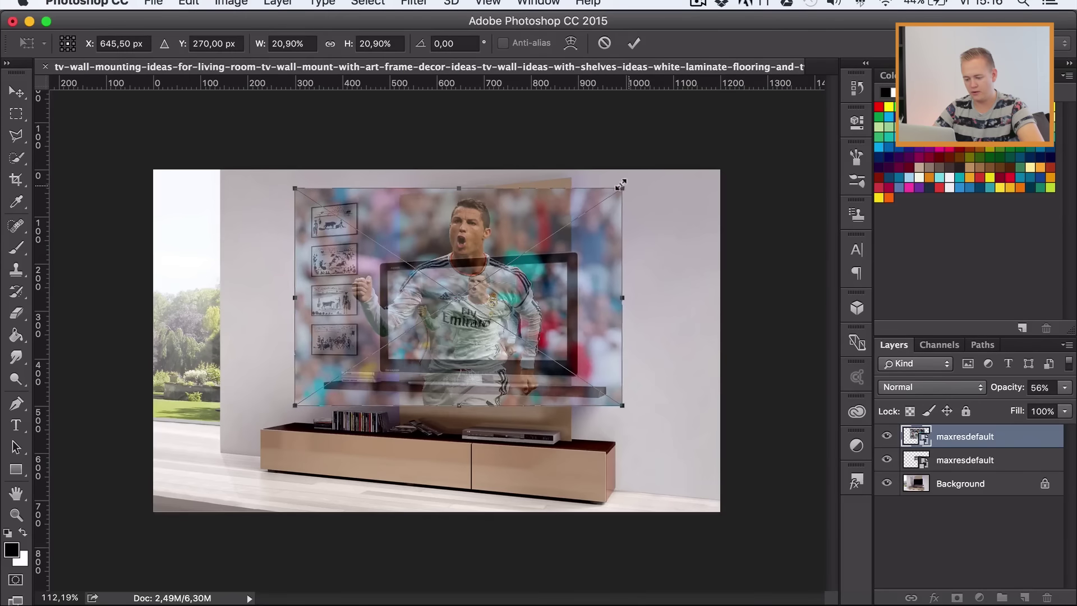
pyautogui.moveTo(534, 240)
pyautogui.mouseDown()
pyautogui.moveTo(540, 230)
pyautogui.moveTo(492, 245)
pyautogui.mouseUp()
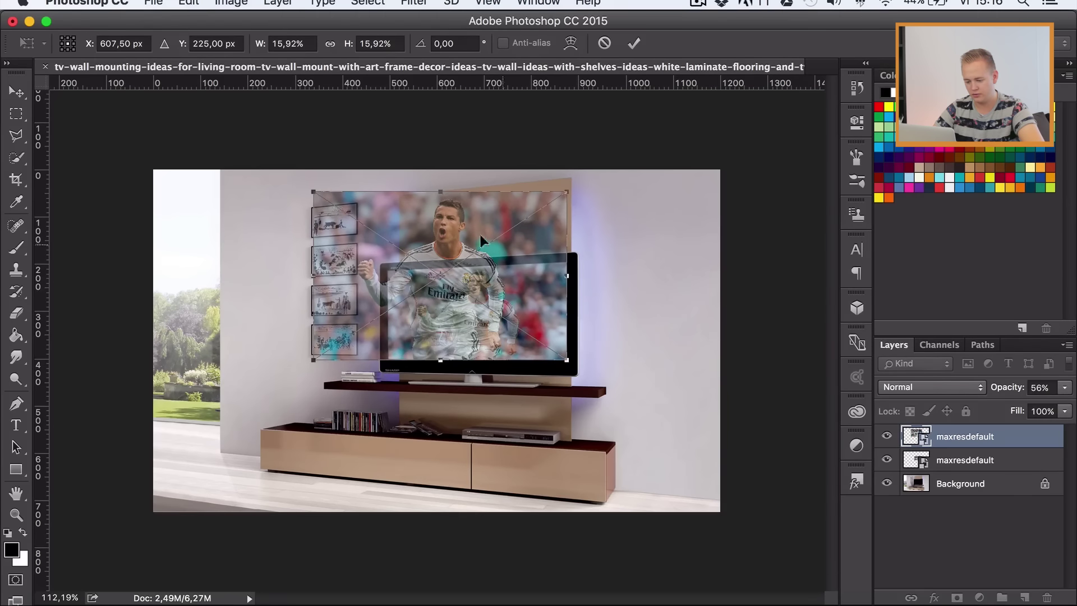
pyautogui.press('Return')
pyautogui.click(1007, 387)
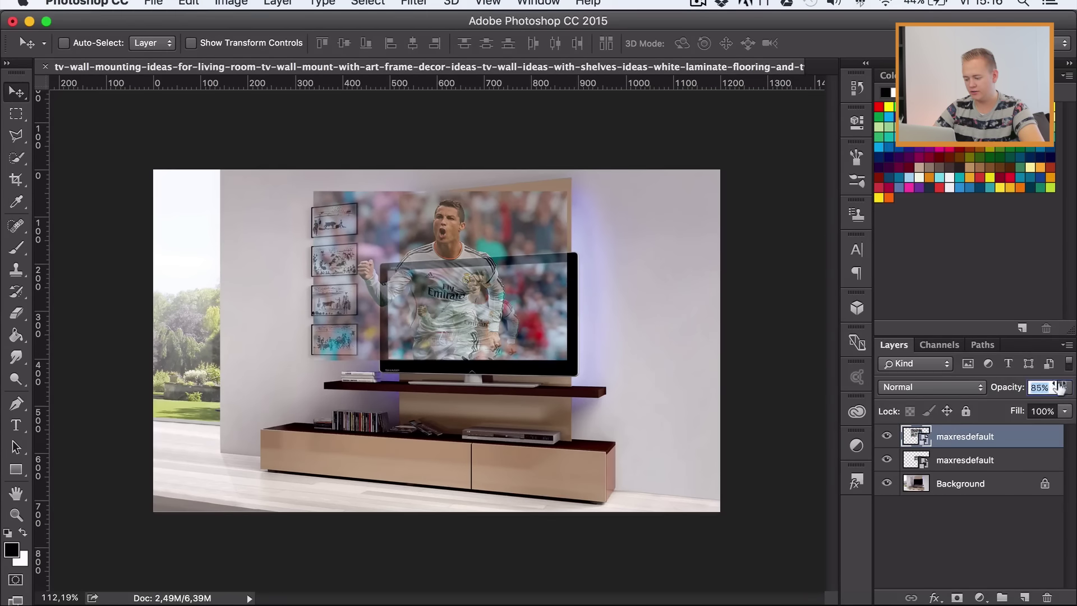
pyautogui.write('100')
pyautogui.press('Return')
# - With the Pen tool, zoom in and place the first anchor at the player's shorts
pyautogui.scroll(5, 474, 177)
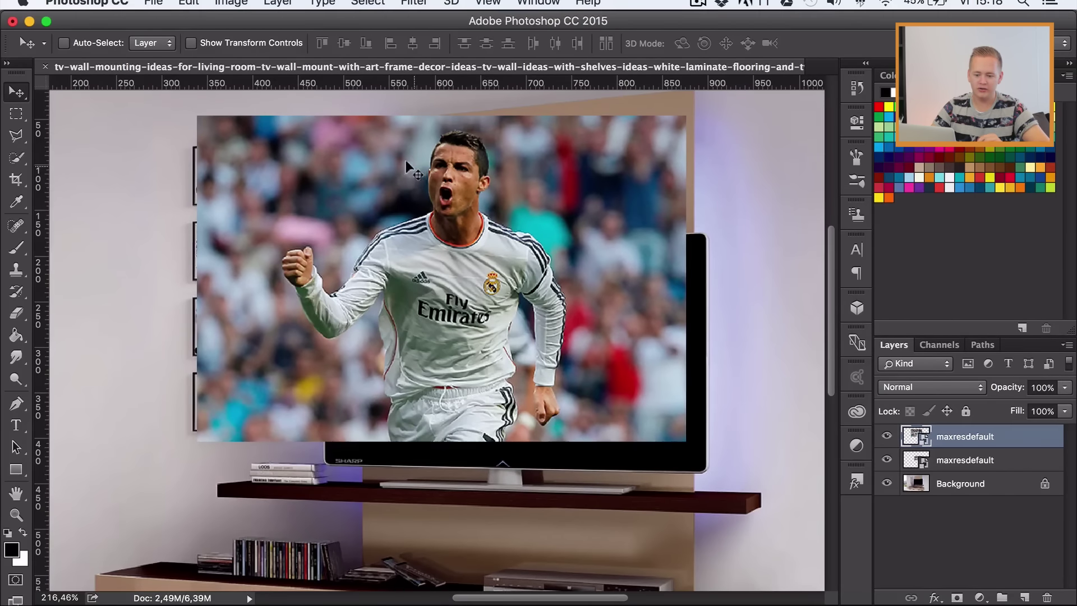
pyautogui.click(16, 403)
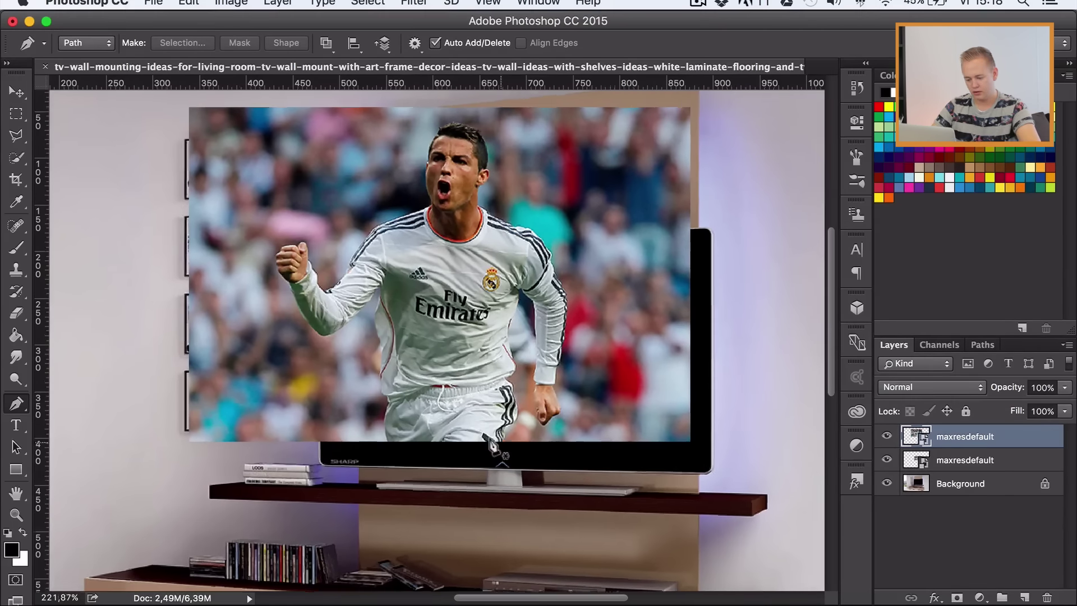
pyautogui.scroll(3, 507, 438)
pyautogui.scroll(2, 510, 437)
pyautogui.click(517, 438)
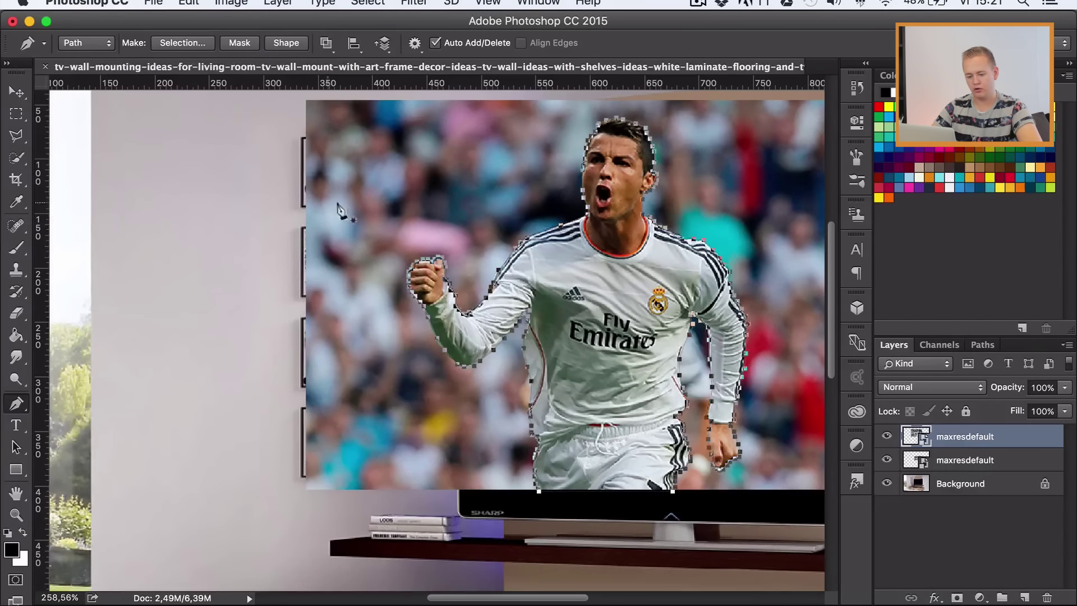
# - Make a 0-feather selection from the player path and mask the top copy with it
pyautogui.rightClick(624, 245)
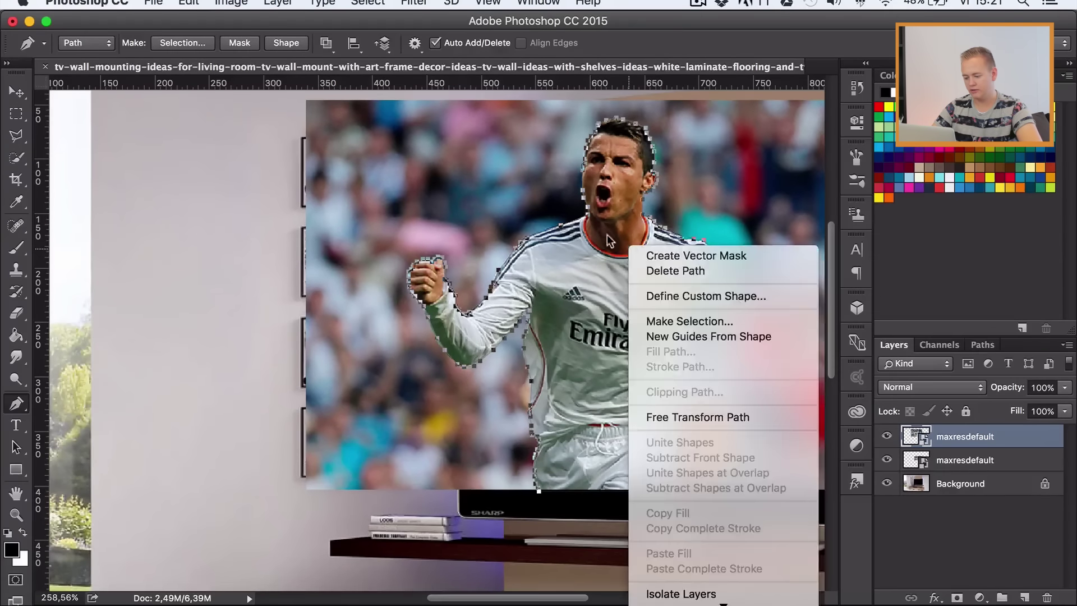
pyautogui.click(675, 321)
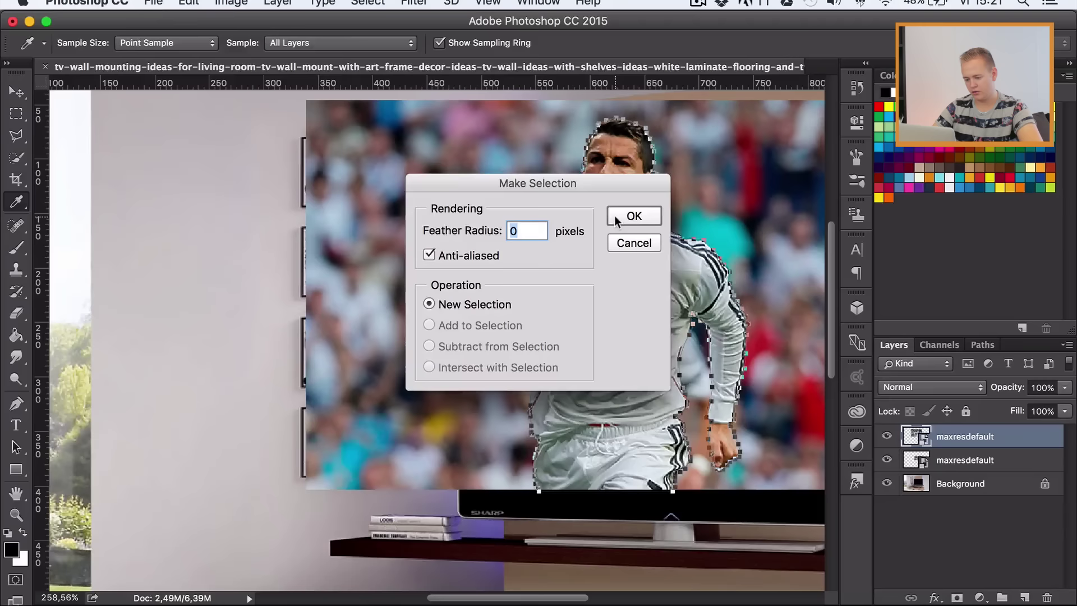
pyautogui.click(616, 217)
pyautogui.click(957, 598)
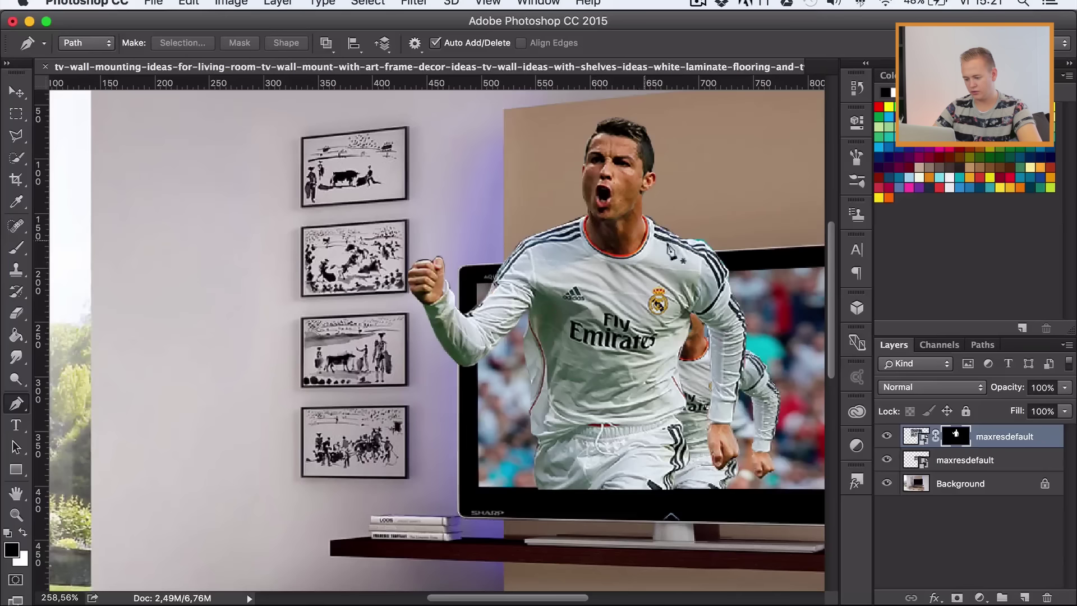
pyautogui.press('v')
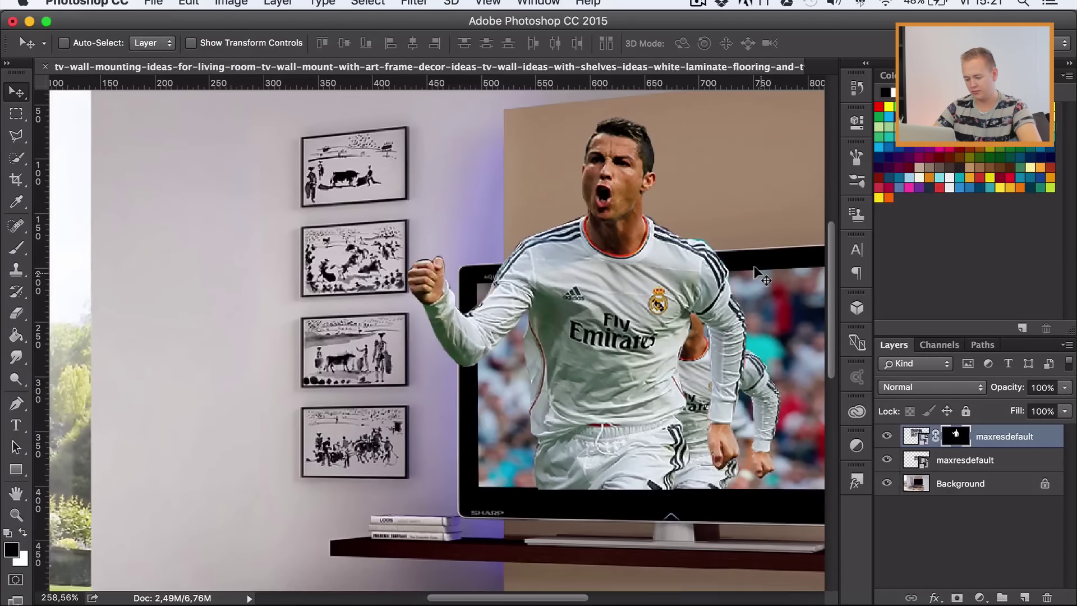
# - Set up the Brush at 10 px size and 62% hardness for mask painting
pyautogui.scroll(-2, 755, 267)
pyautogui.scroll(3, 687, 216)
pyautogui.scroll(3, 679, 209)
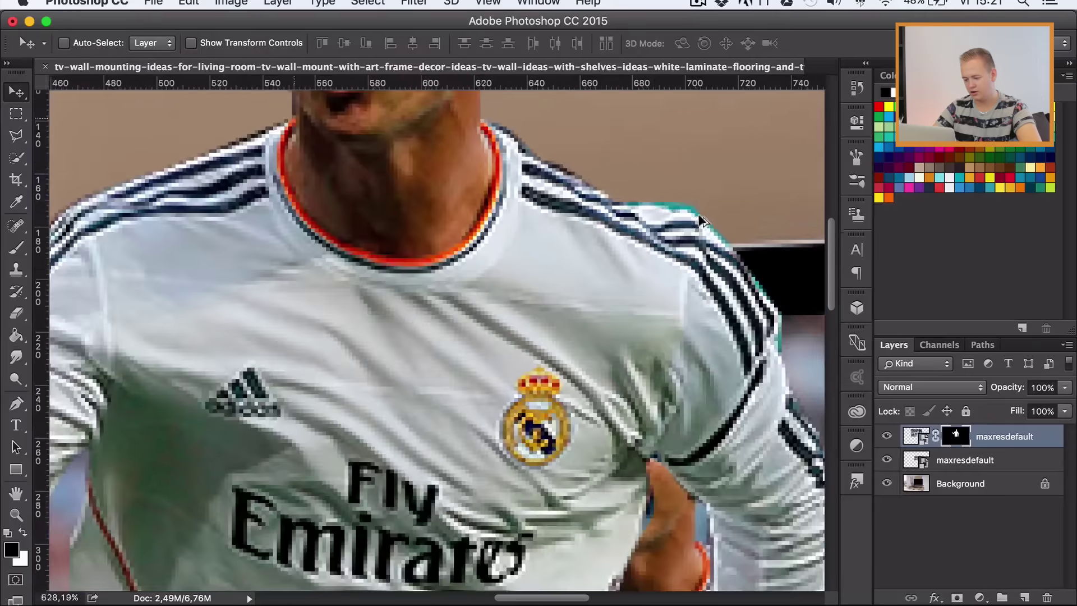
pyautogui.scroll(-2, 589, 202)
pyautogui.scroll(-1, 393, 168)
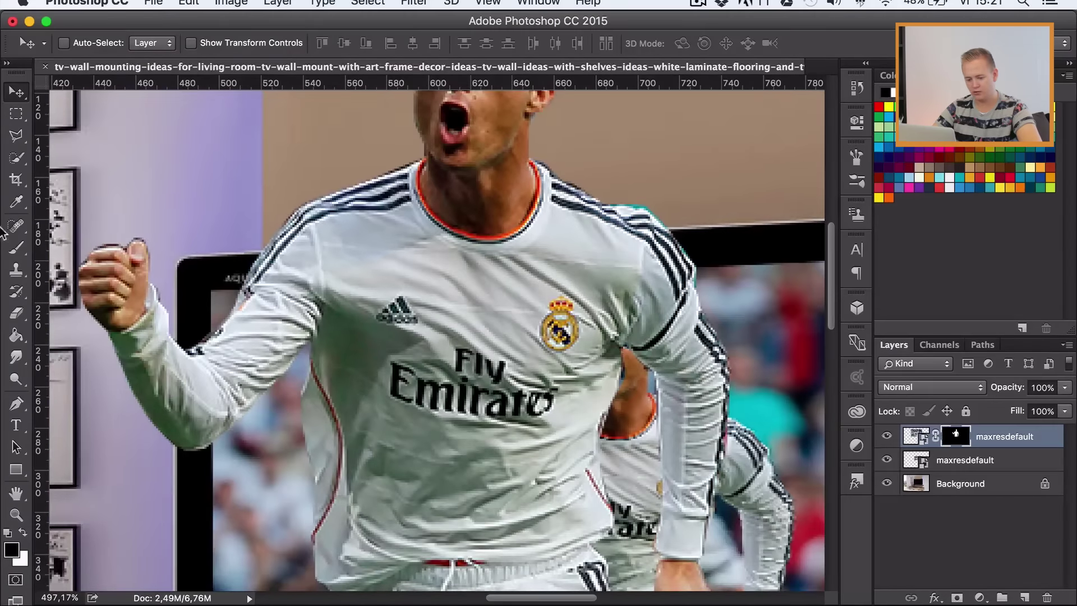
pyautogui.click(16, 248)
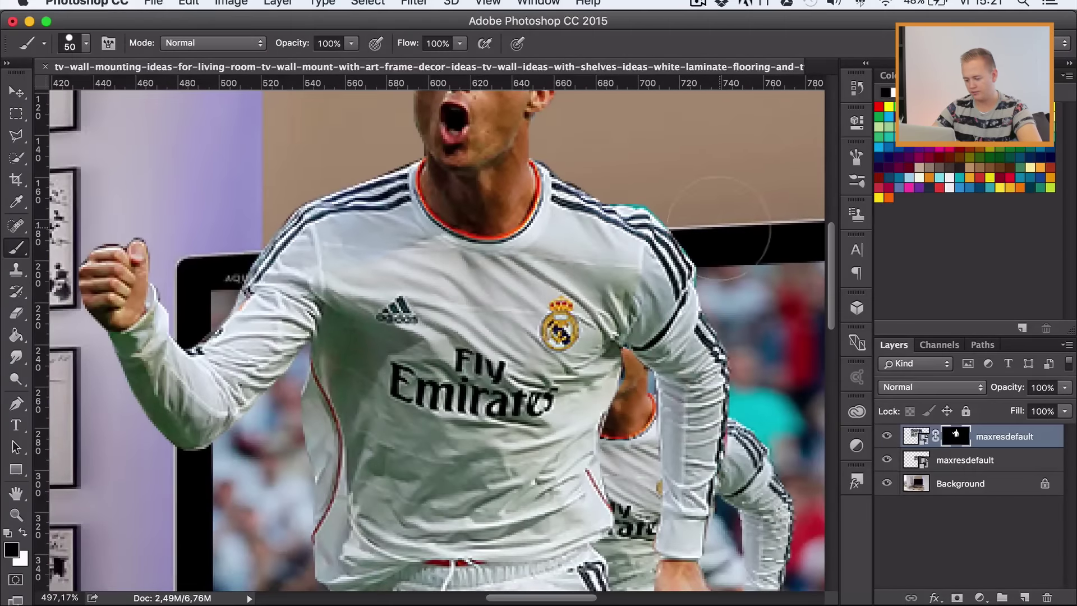
pyautogui.press('[')
pyautogui.press('[')
pyautogui.press('[')
pyautogui.press('[')
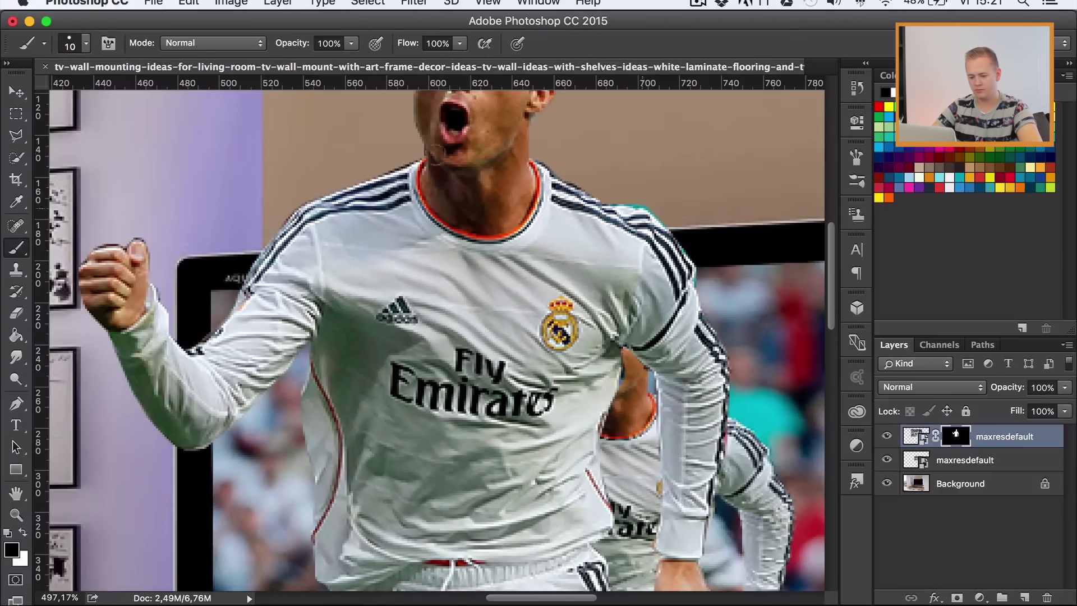
pyautogui.click(84, 45)
pyautogui.click(159, 132)
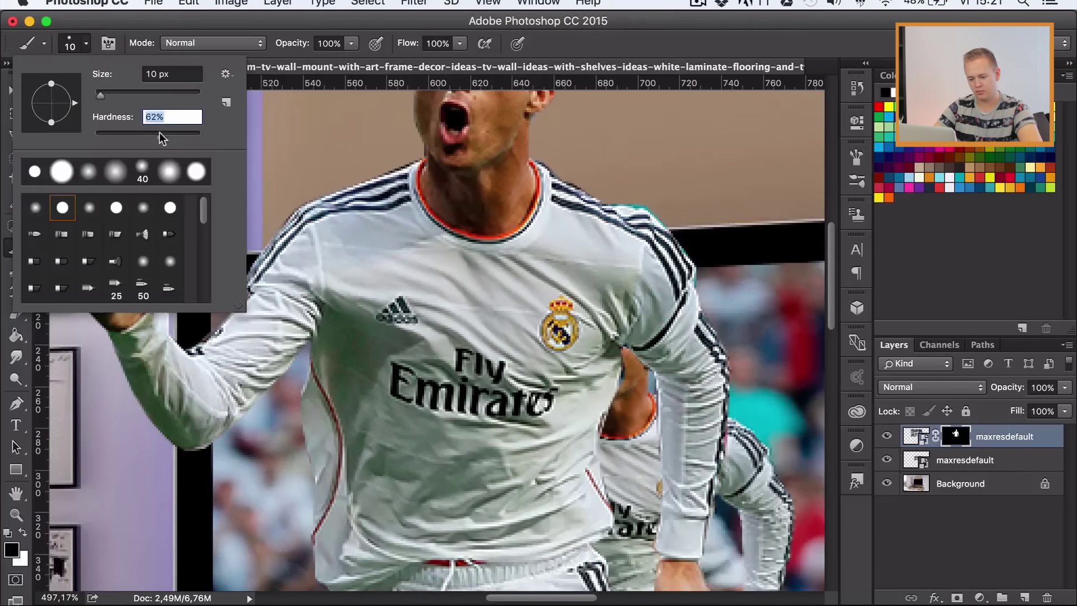
pyautogui.press('Return')
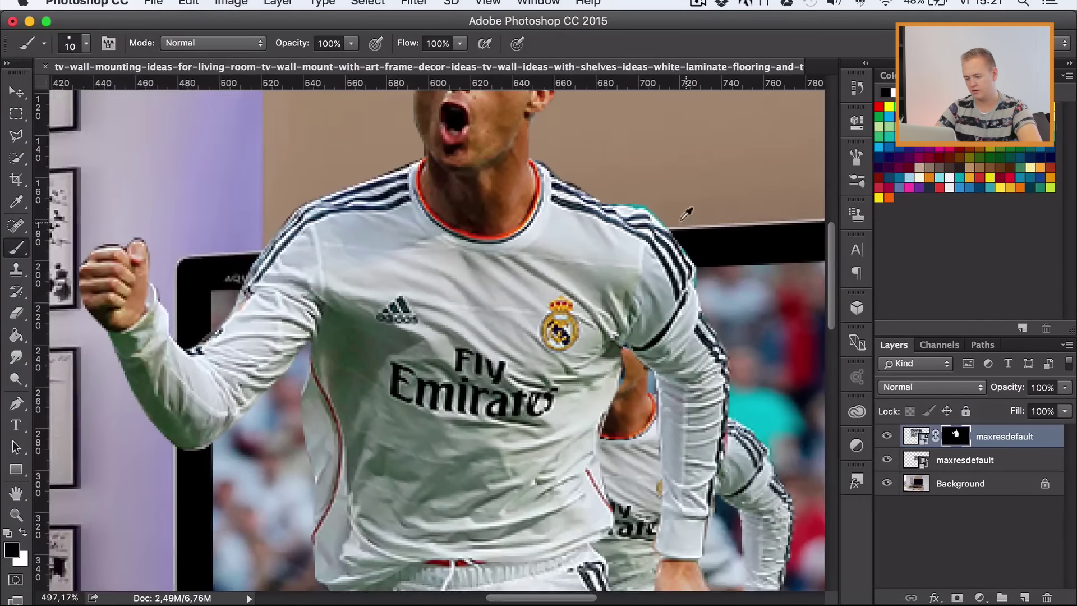
# - Paint the mask along the shoulder to remove the teal fringe, then fit to window
pyautogui.keyDown('alt'); pyautogui.scroll(5, 646, 208); pyautogui.keyUp('alt')
pyautogui.keyDown('alt'); pyautogui.scroll(-2, 324, 118); pyautogui.keyUp('alt')
pyautogui.moveTo(289, 147)
pyautogui.mouseDown()
pyautogui.moveTo(539, 267)
pyautogui.moveTo(583, 393)
pyautogui.moveTo(595, 494)
pyautogui.moveTo(634, 516)
pyautogui.mouseUp()
pyautogui.keyDown('alt'); pyautogui.scroll(-10, 634, 517); pyautogui.keyUp('alt')
pyautogui.press('super+0')
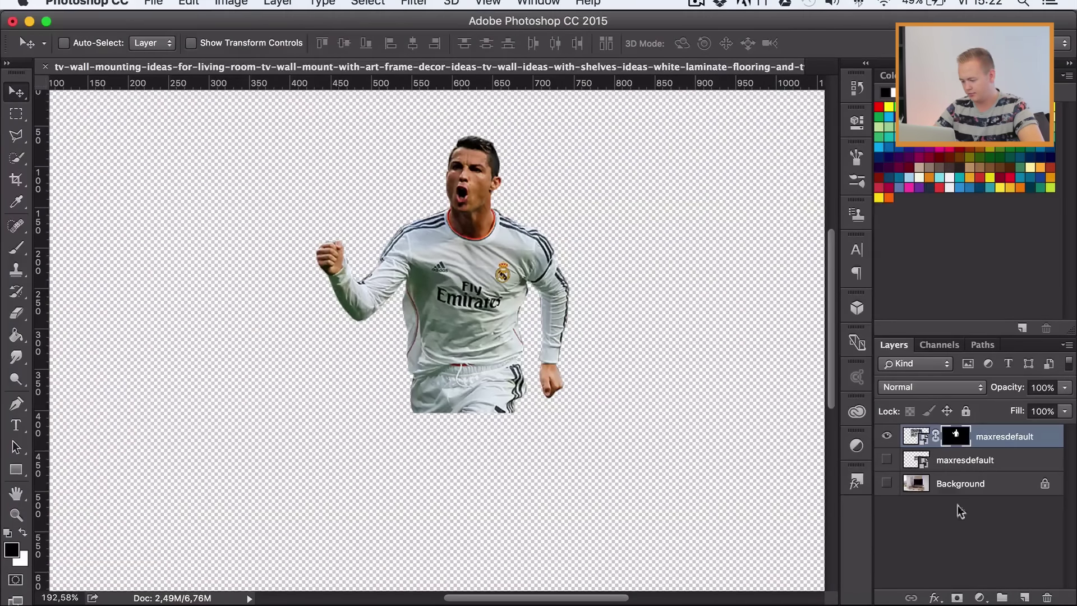
# - Make the room Background layer visible again behind the cutout
pyautogui.click(887, 483)
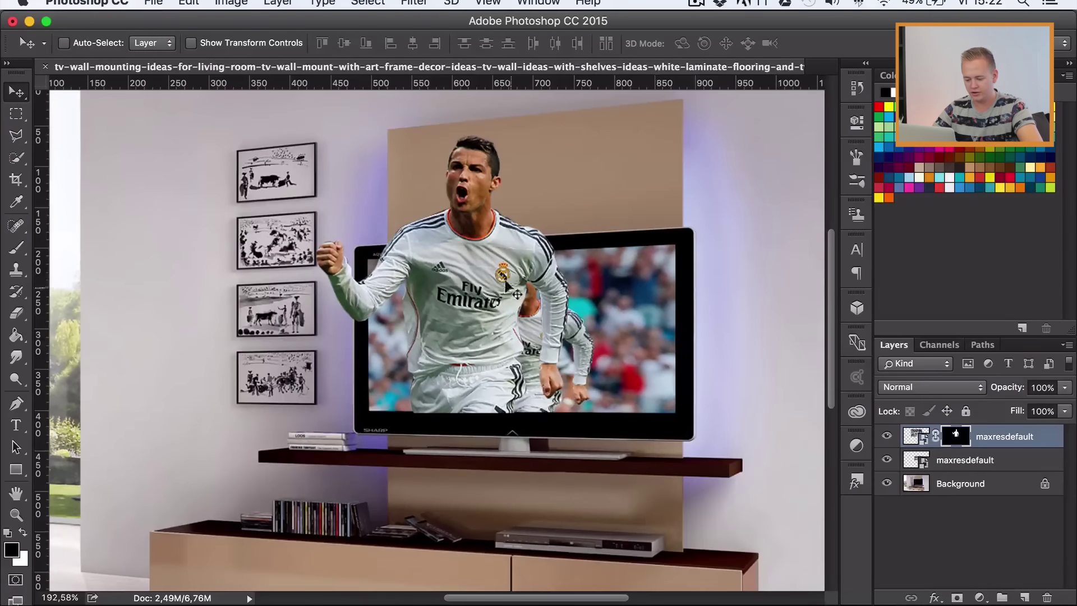
pyautogui.keyDown('alt'); pyautogui.scroll(-3, 429, 230); pyautogui.keyUp('alt')
pyautogui.keyDown('alt'); pyautogui.scroll(-3, 429, 230); pyautogui.keyUp('alt')
pyautogui.keyDown('alt'); pyautogui.scroll(3, 425, 277); pyautogui.keyUp('alt')
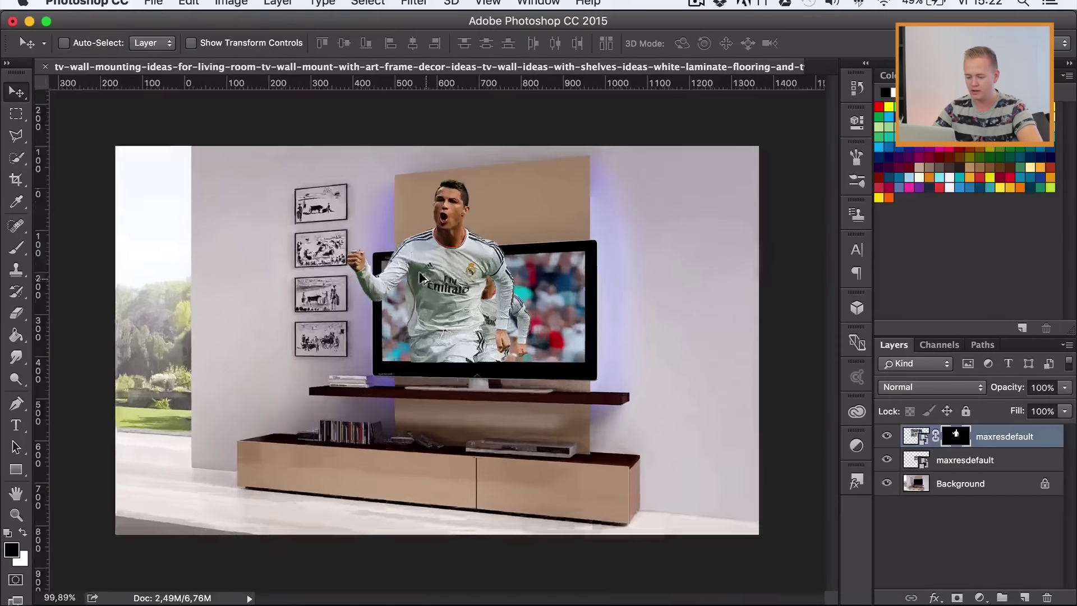
pyautogui.keyDown('alt'); pyautogui.scroll(2, 425, 277); pyautogui.keyUp('alt')
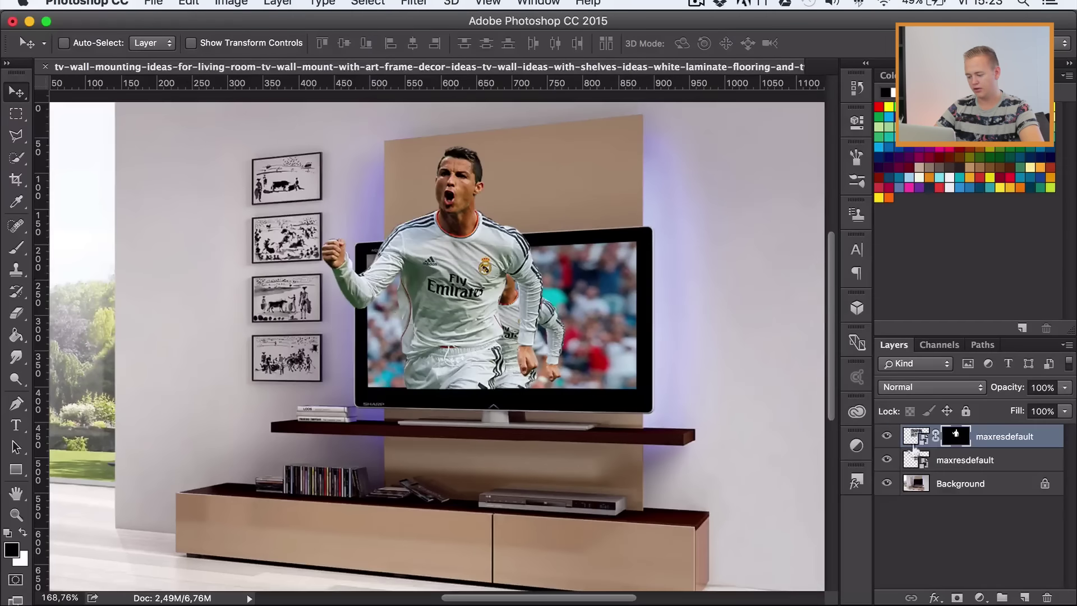
# - Toggle the footballer cutout to check it, then add a vertical guide at the screen edge
pyautogui.click(886, 436)
pyautogui.keyDown('alt'); pyautogui.scroll(5, 545, 295); pyautogui.keyUp('alt')
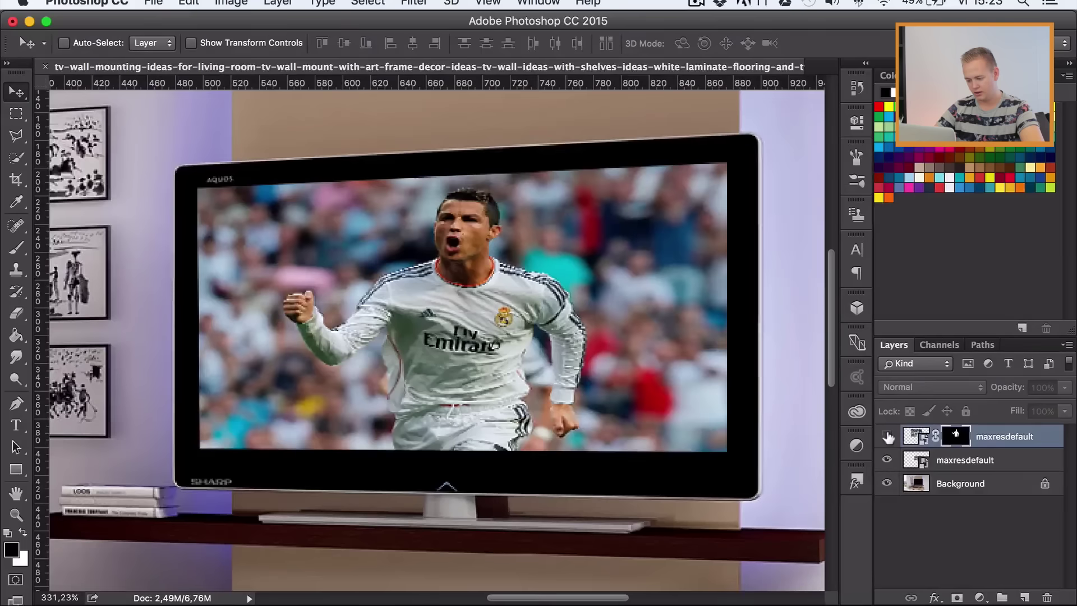
pyautogui.click(887, 436)
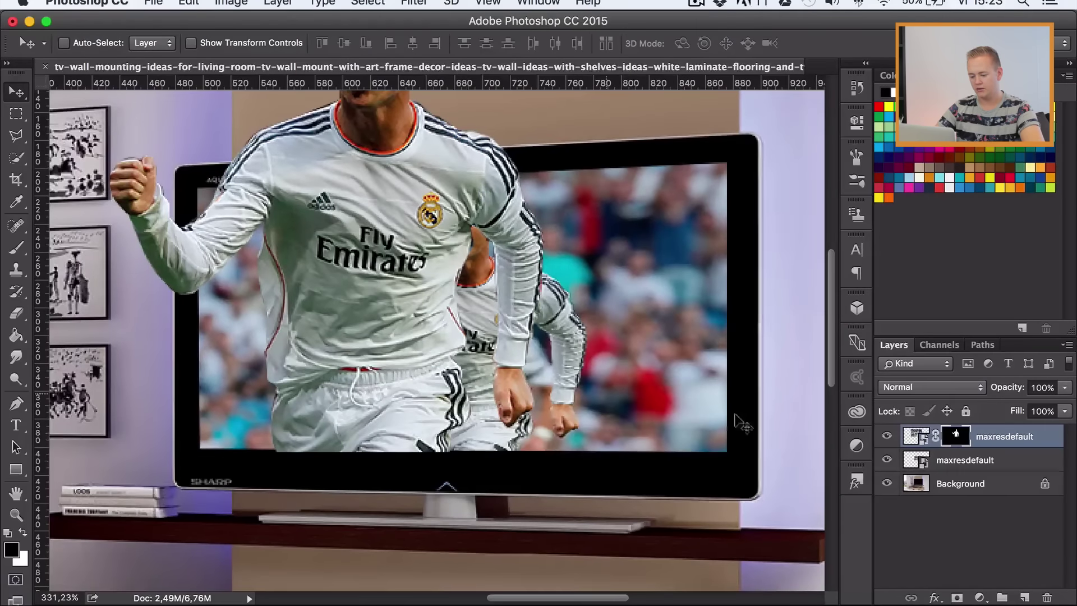
pyautogui.moveTo(40, 177); pyautogui.dragTo(437, 337)
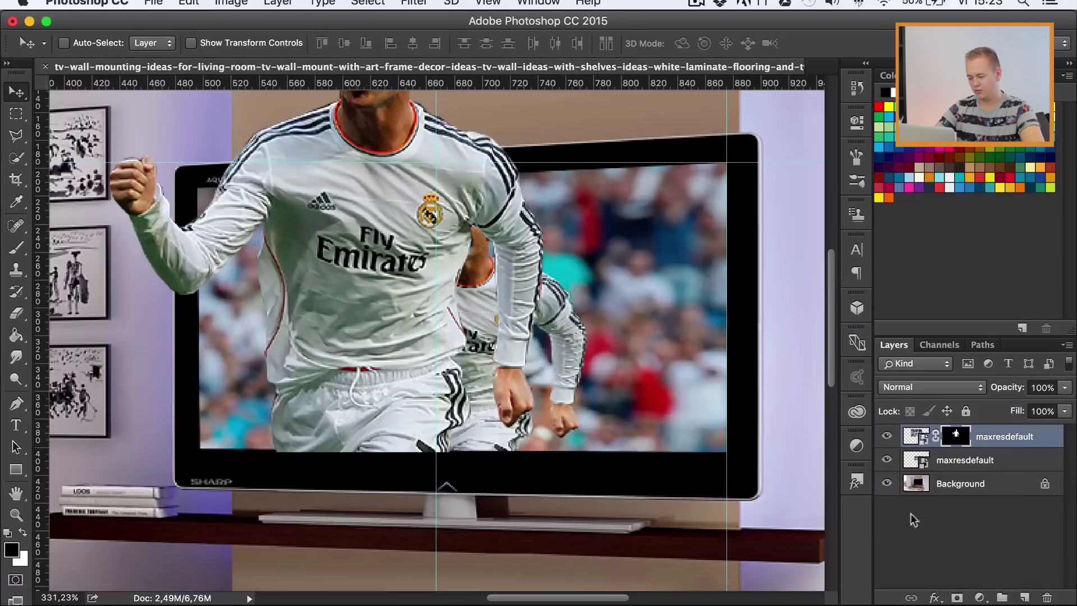
# - Hide the cutout, rasterize the lower footballer layer and set the Clone Stamp to size 50
pyautogui.click(886, 437)
pyautogui.click(954, 460)
pyautogui.press('s')
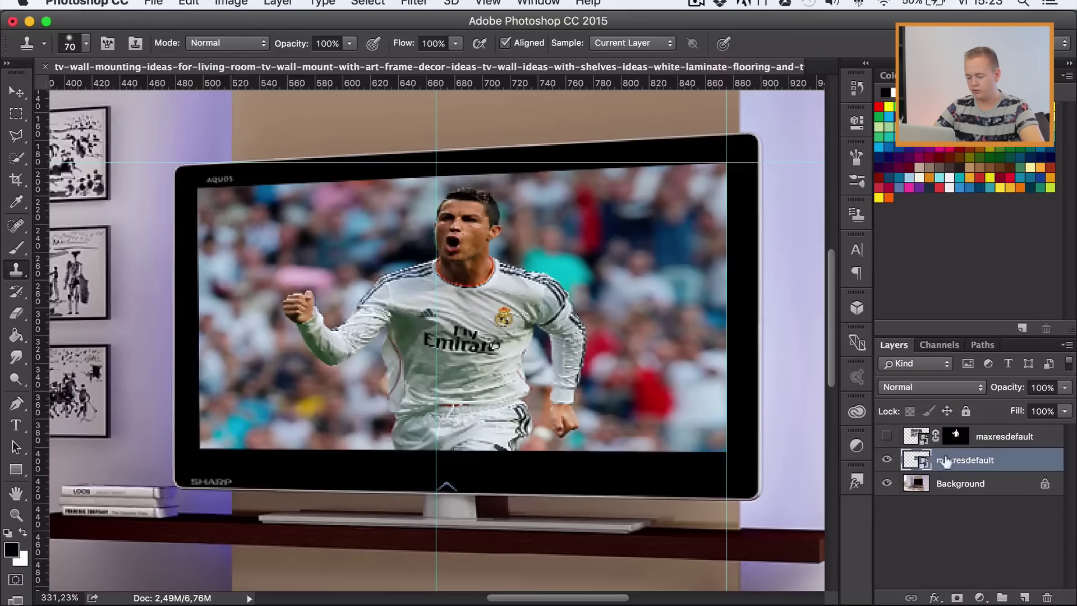
pyautogui.rightClick(954, 460)
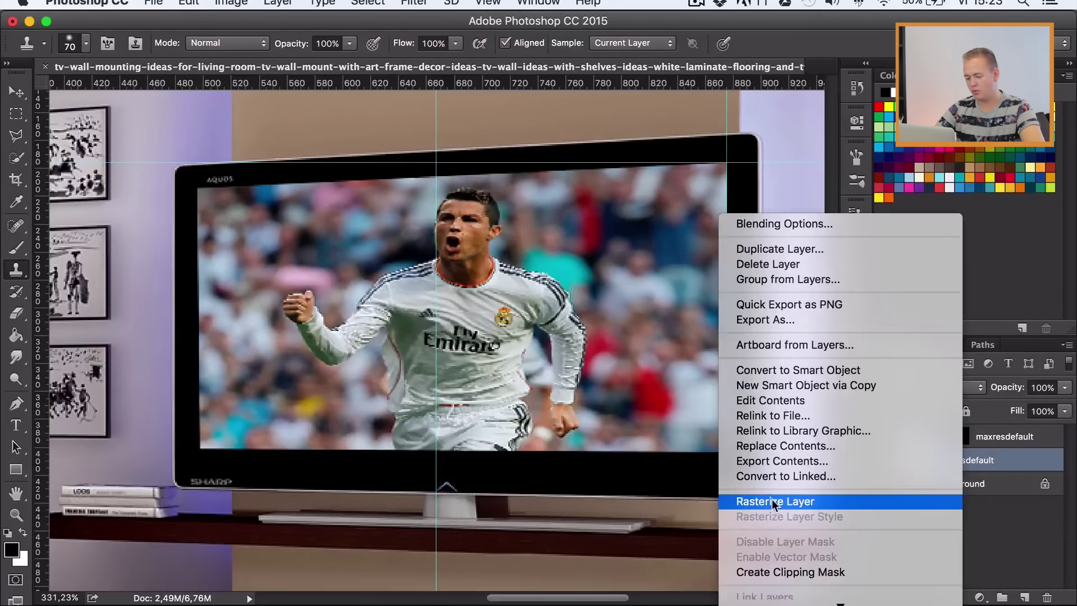
pyautogui.click(775, 504)
pyautogui.press('[')
pyautogui.press('[')
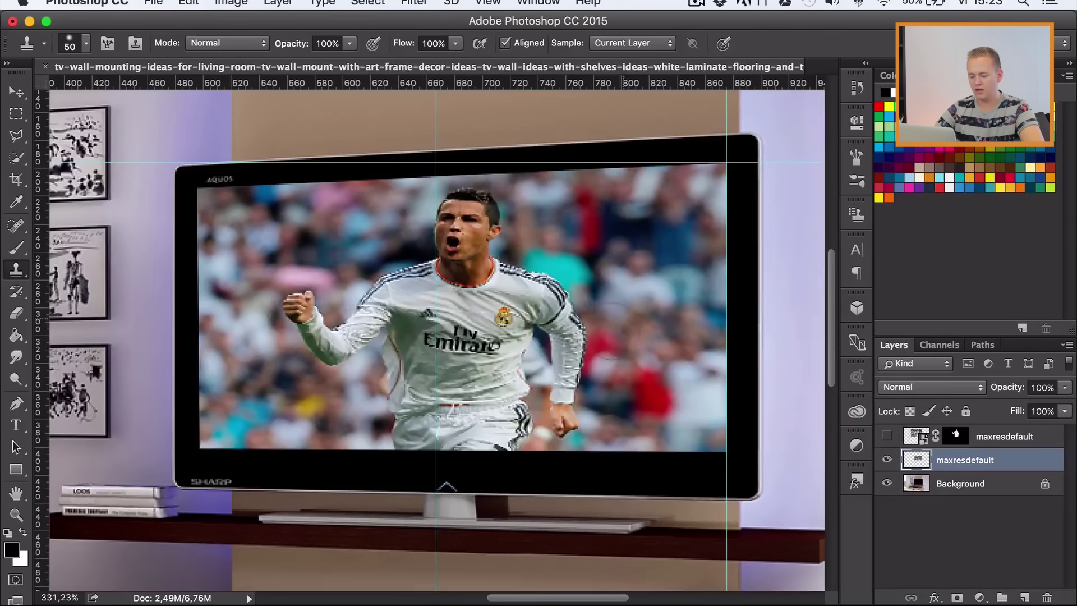
# - Clone crowd over the in-screen player's arm, recheck with the cutout, and clear the guides
pyautogui.moveTo(568, 309)
pyautogui.mouseDown()
pyautogui.moveTo(561, 413)
pyautogui.moveTo(521, 385)
pyautogui.mouseUp()
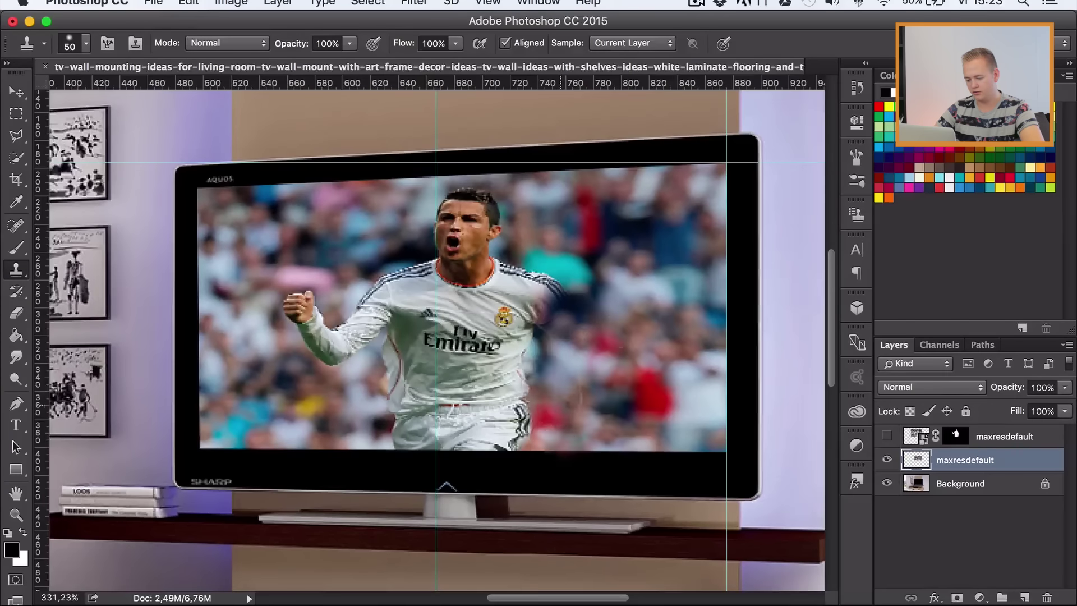
pyautogui.scroll(-3, 601, 301)
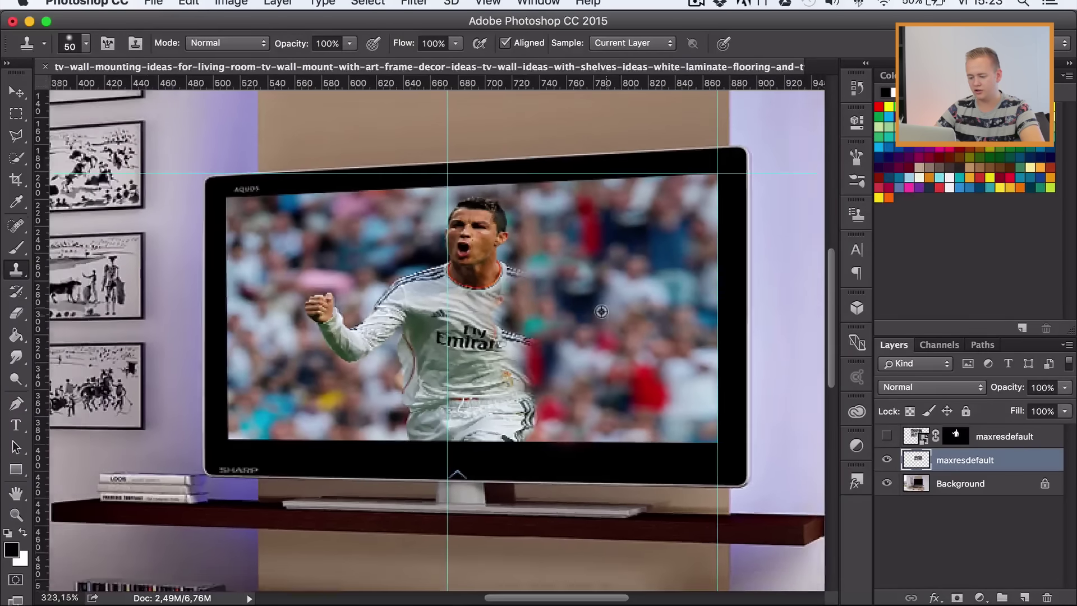
pyautogui.scroll(-3, 583, 309)
pyautogui.scroll(1, 449, 304)
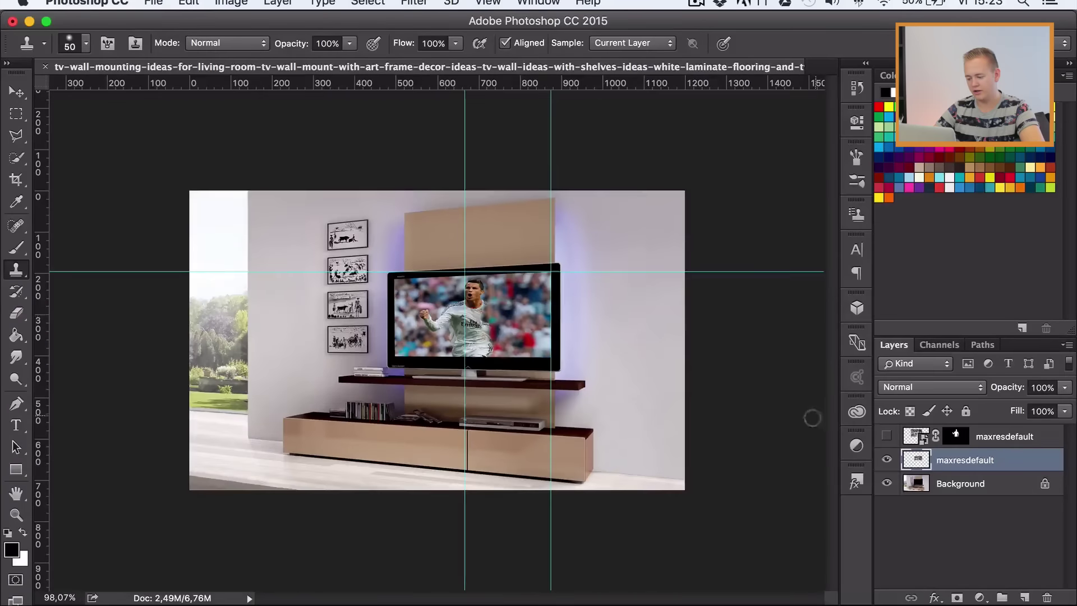
pyautogui.click(886, 436)
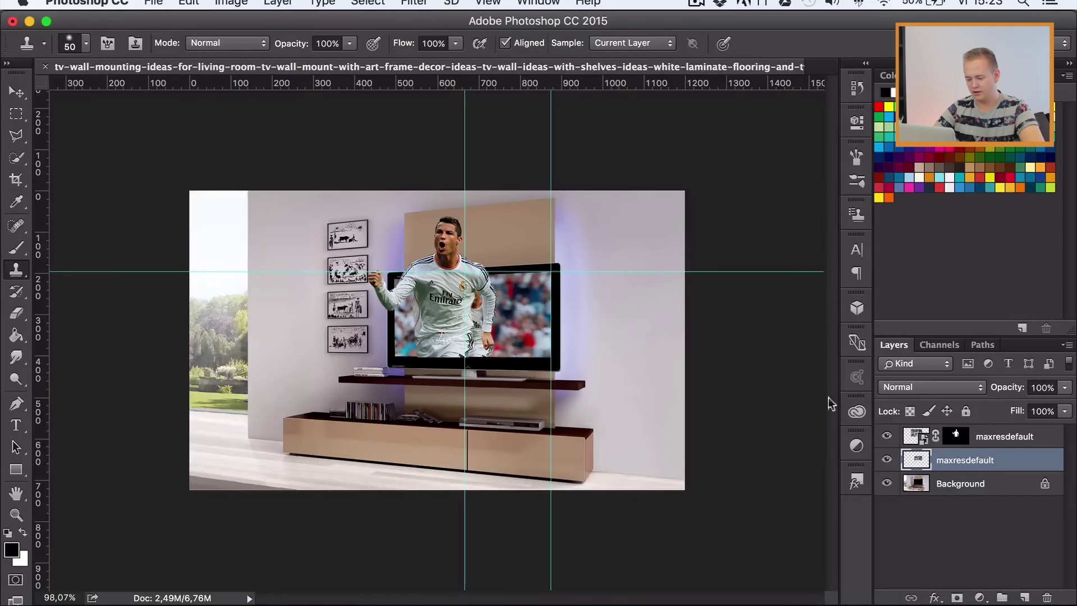
pyautogui.click(886, 435)
pyautogui.scroll(2, 439, 341)
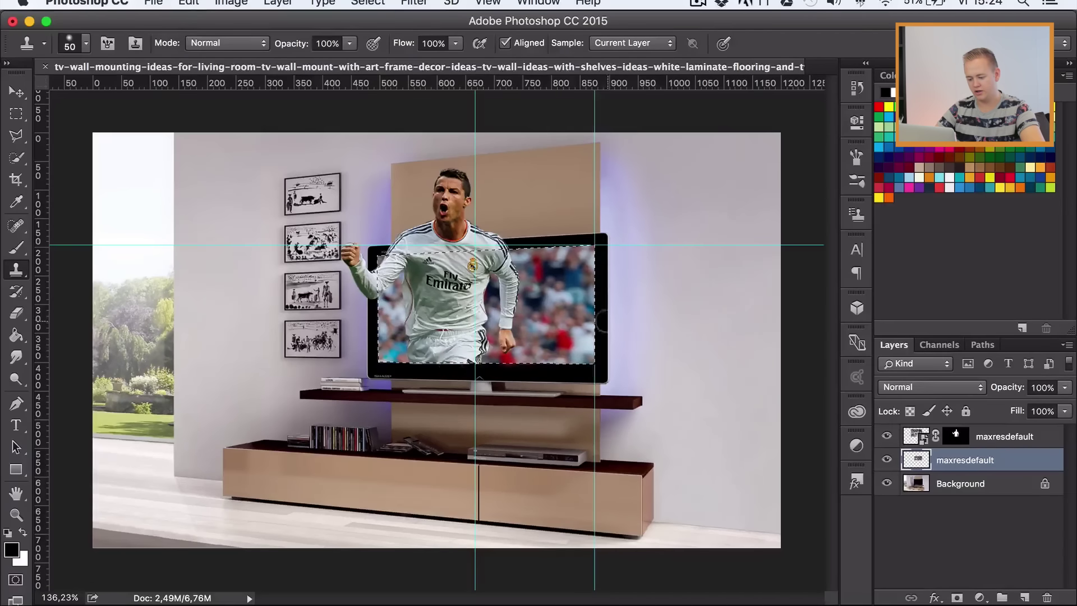
pyautogui.hotkey('ctrl', ';')
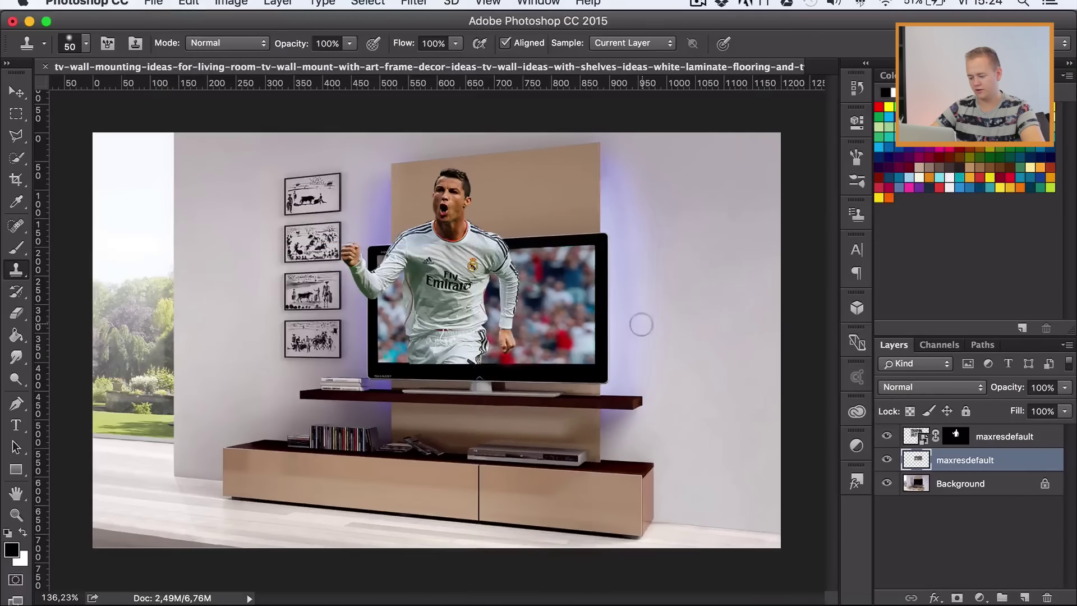
pyautogui.press('v')
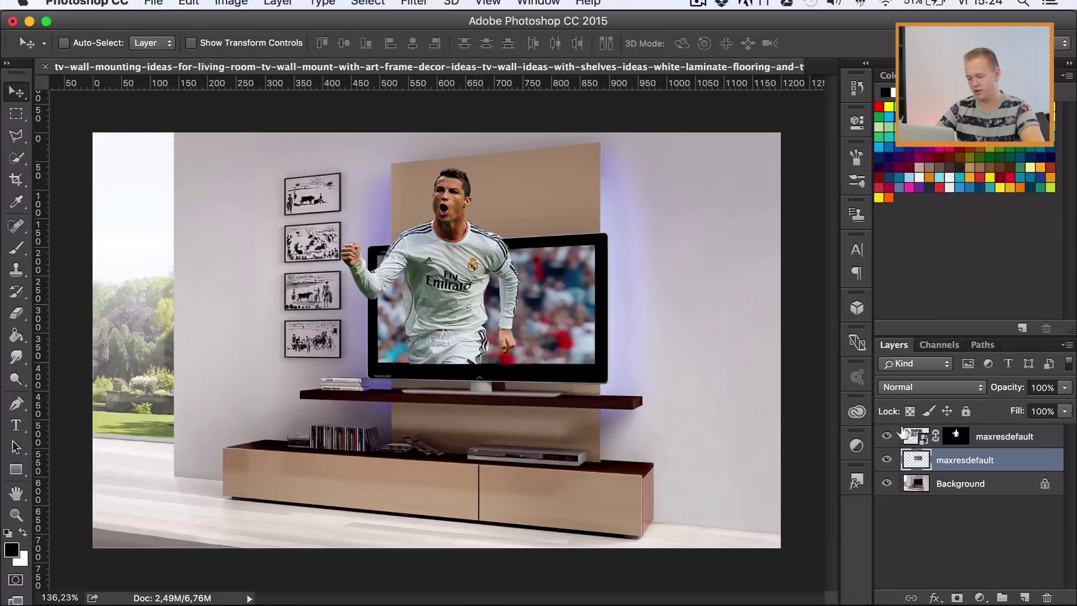
pyautogui.click(886, 435)
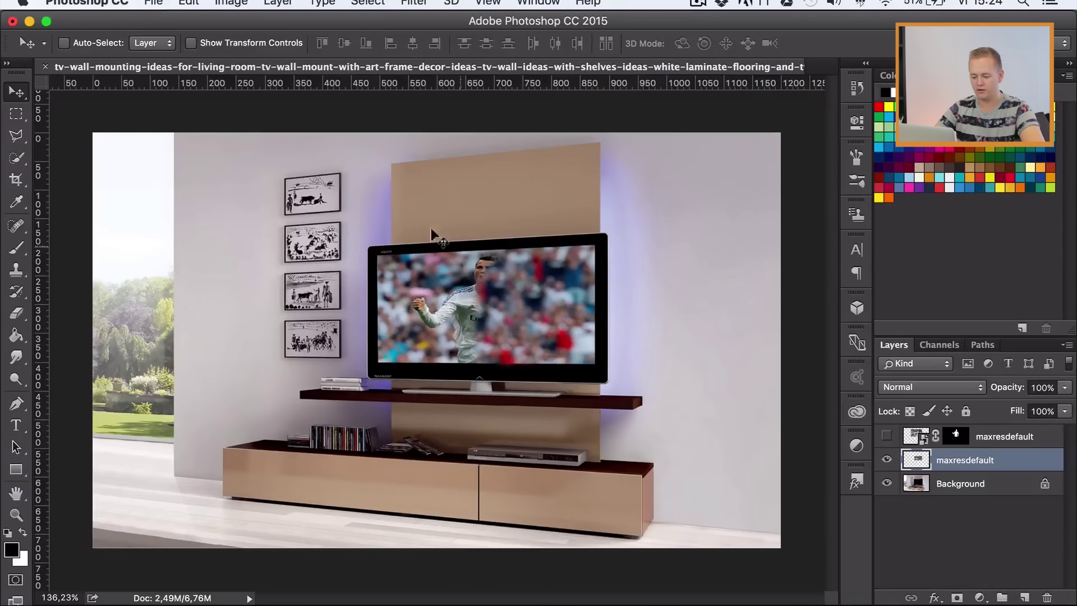
pyautogui.scroll(3, 494, 264)
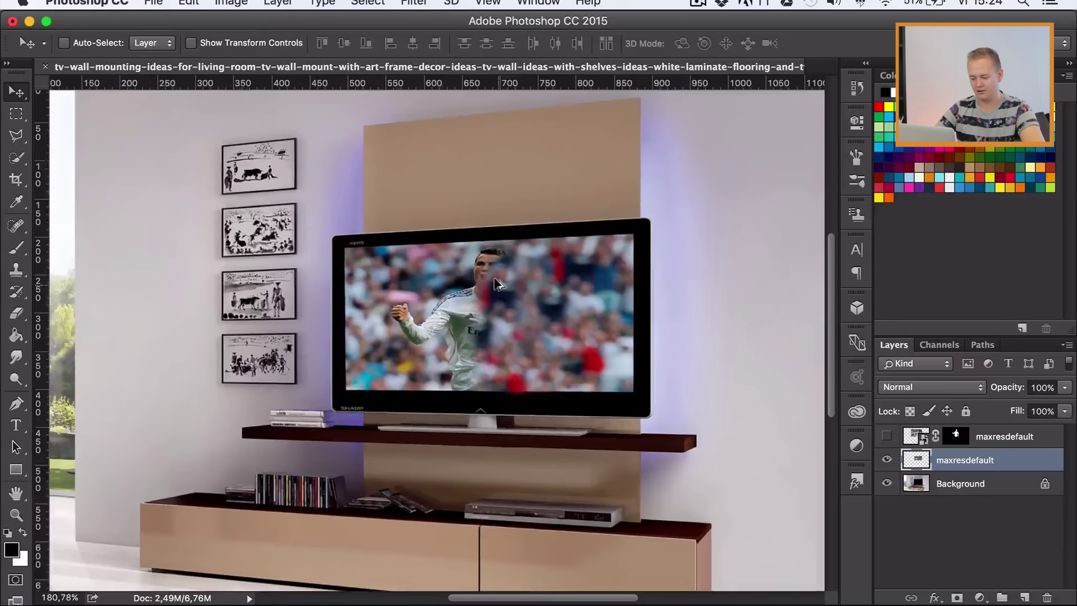
pyautogui.scroll(2, 496, 283)
pyautogui.click(887, 436)
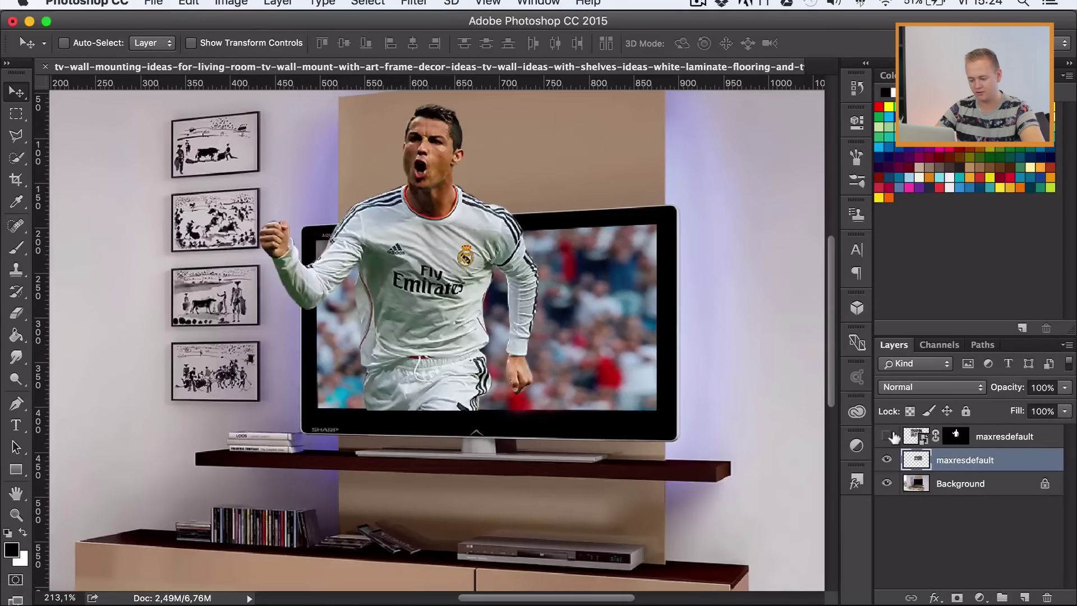
pyautogui.click(887, 436)
pyautogui.click(909, 436)
pyautogui.scroll(-5, 796, 120)
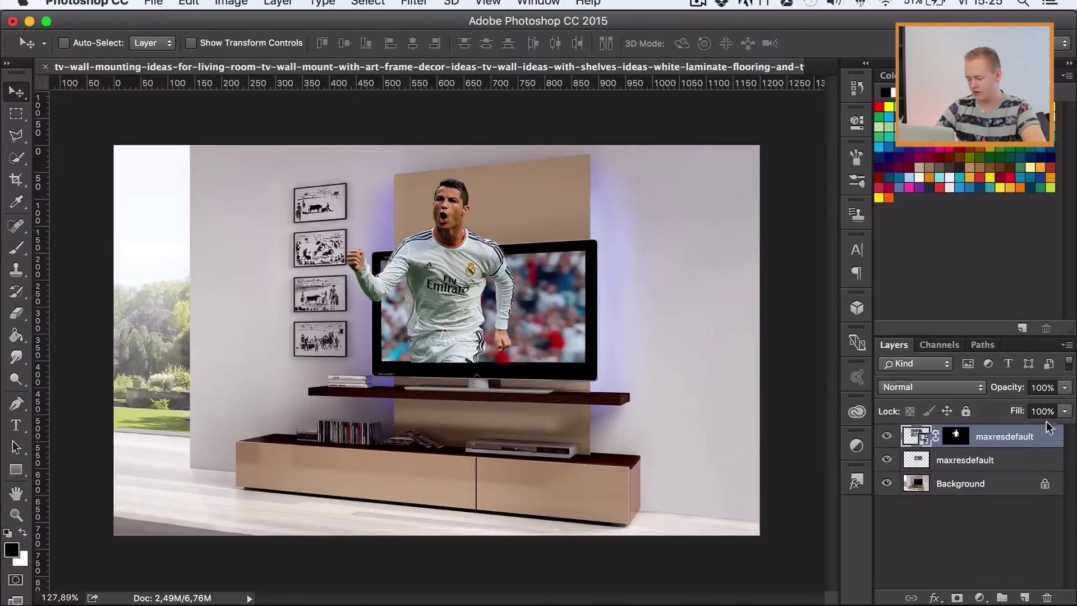
# - Turn on a Drop Shadow for the footballer layer with 15 px distance and 35 px size
pyautogui.doubleClick(1046, 436)
pyautogui.moveTo(420, 41)
pyautogui.mouseDown()
pyautogui.moveTo(771, 122)
pyautogui.moveTo(779, 94)
pyautogui.mouseUp()
pyautogui.click(582, 409)
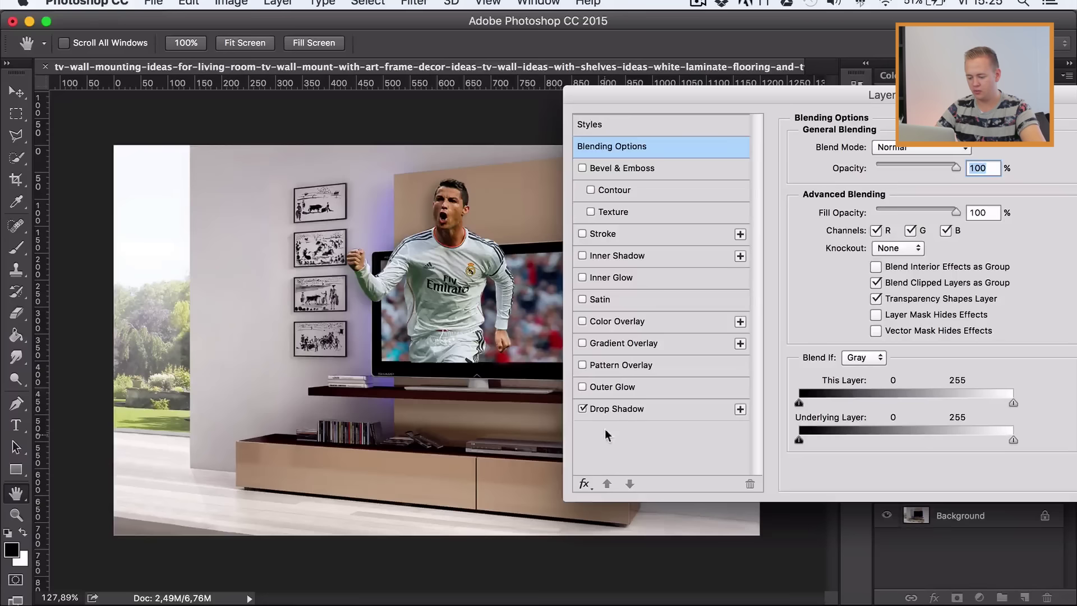
pyautogui.click(610, 411)
pyautogui.moveTo(870, 264); pyautogui.dragTo(870, 264)
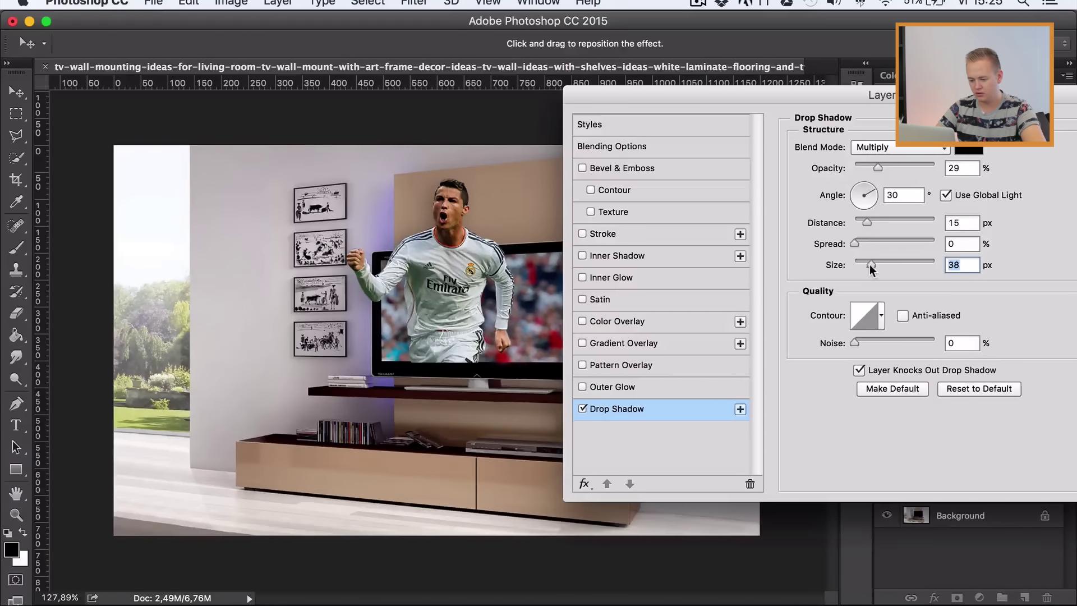
# - Lower the drop shadow opacity to 20%, toggling it to compare the result
pyautogui.doubleClick(584, 409)
pyautogui.click(583, 410)
pyautogui.moveTo(879, 169); pyautogui.dragTo(870, 168)
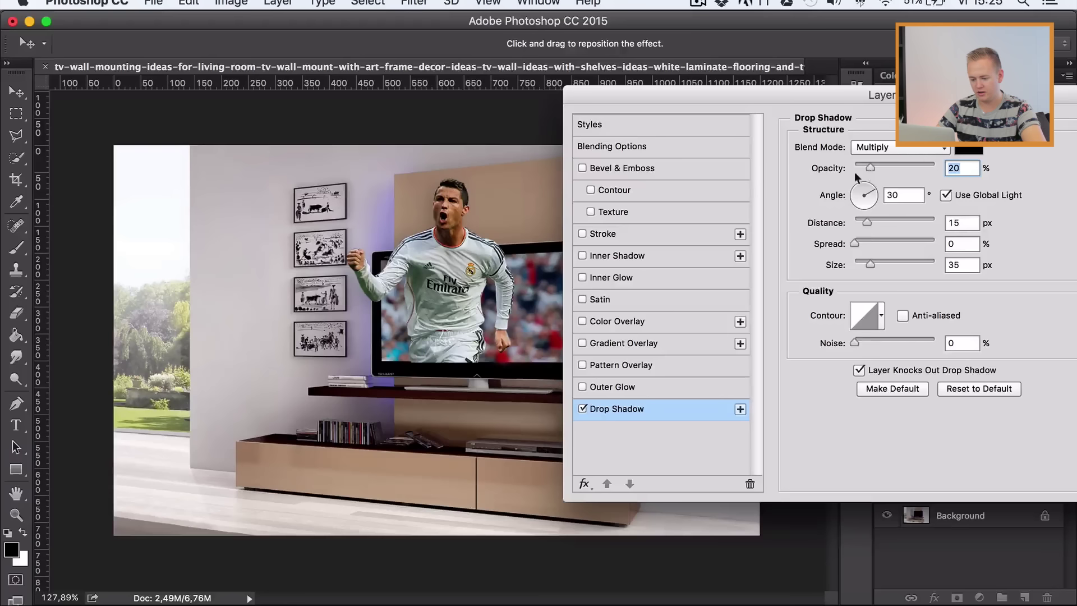
pyautogui.doubleClick(584, 408)
pyautogui.click(586, 407)
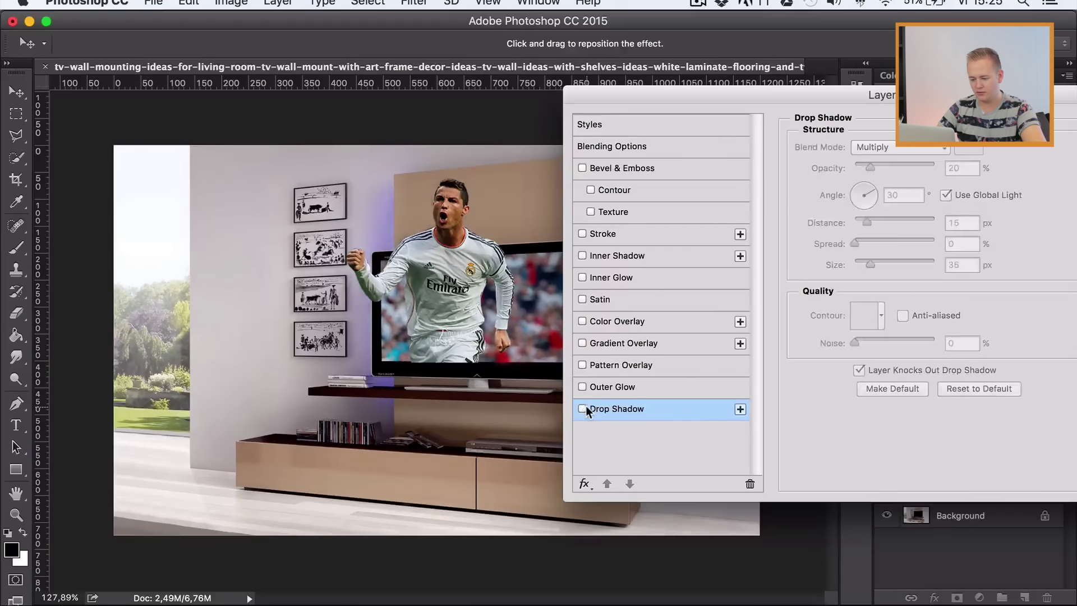
pyautogui.doubleClick(586, 406)
pyautogui.scroll(2, 359, 294)
pyautogui.scroll(4, 343, 275)
pyautogui.scroll(-5, 453, 271)
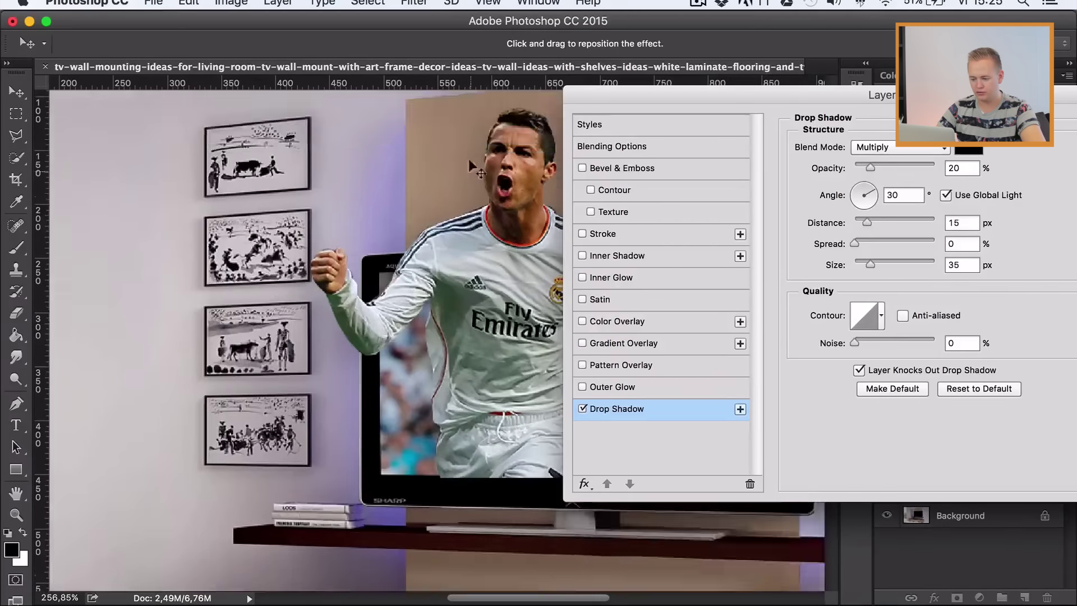
pyautogui.moveTo(673, 94); pyautogui.dragTo(121, 149)
# - Confirm the drop shadow and select the TV-screen maxresdefault layer
pyautogui.click(613, 178)
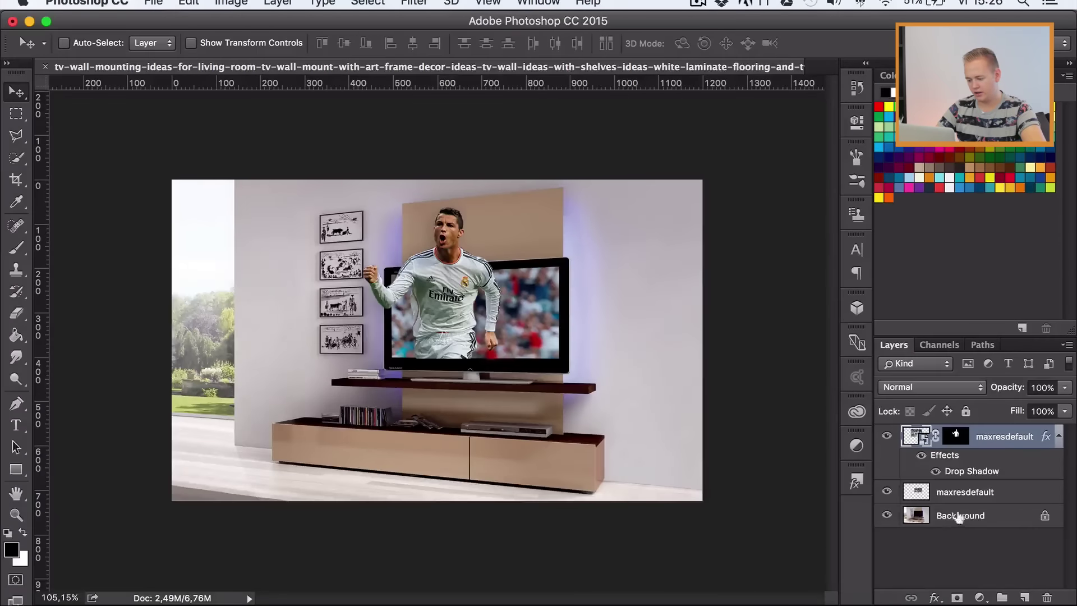
pyautogui.click(1009, 492)
pyautogui.scroll(2, 501, 337)
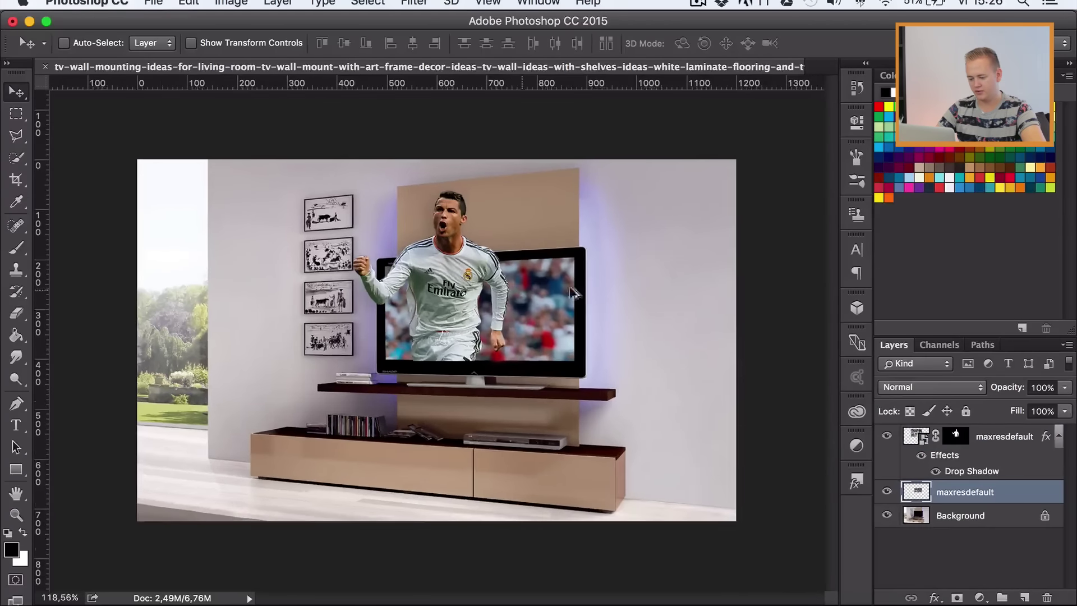
# - Enable Inner Glow on the TV-screen layer with black as the glow colour
pyautogui.doubleClick(1017, 492)
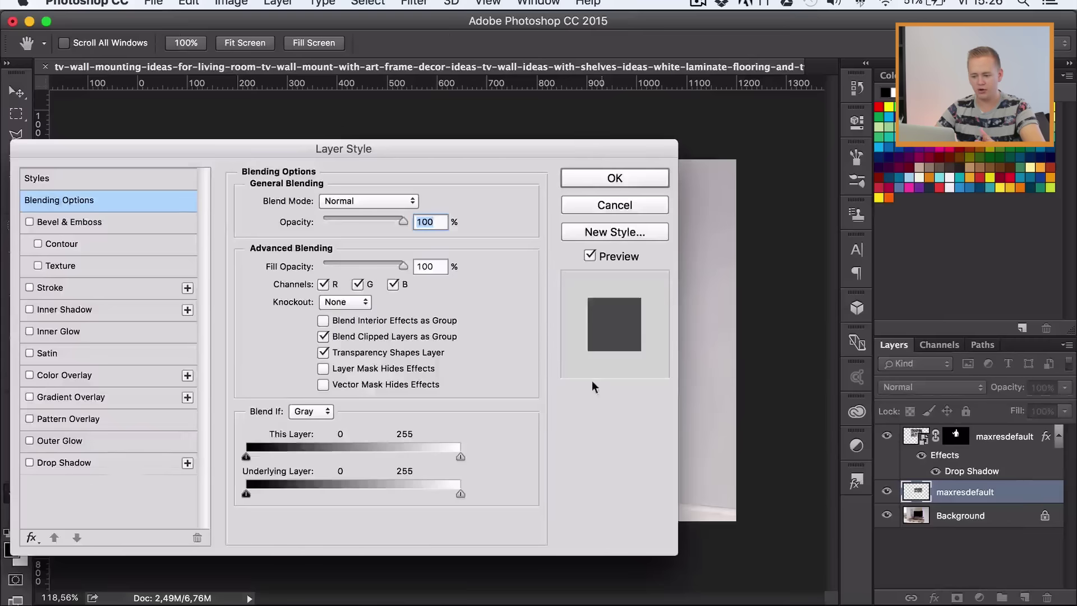
pyautogui.moveTo(222, 163); pyautogui.dragTo(815, 119)
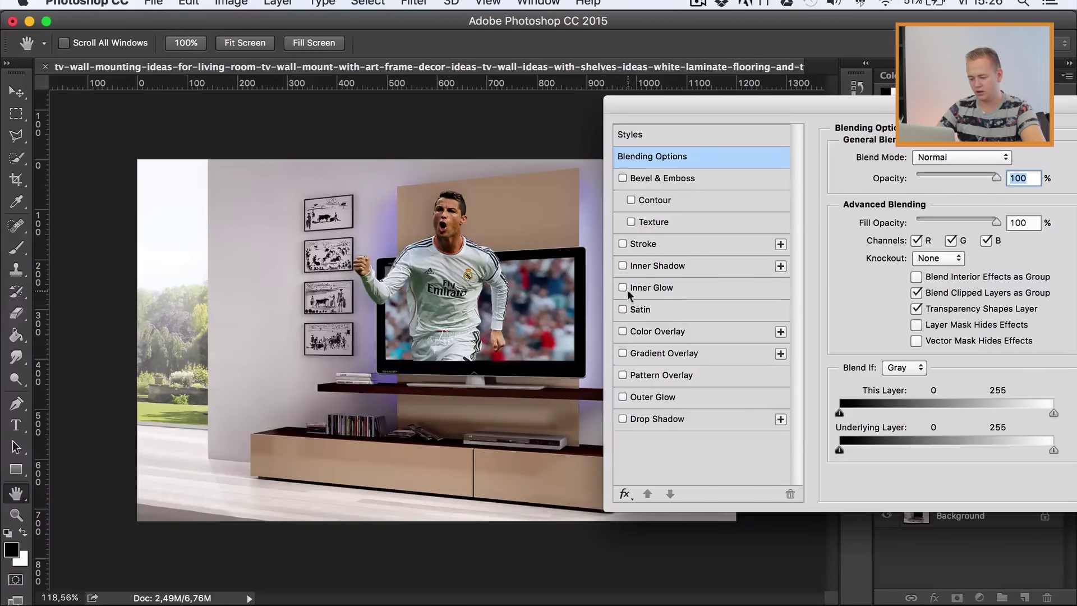
pyautogui.click(642, 289)
pyautogui.click(875, 221)
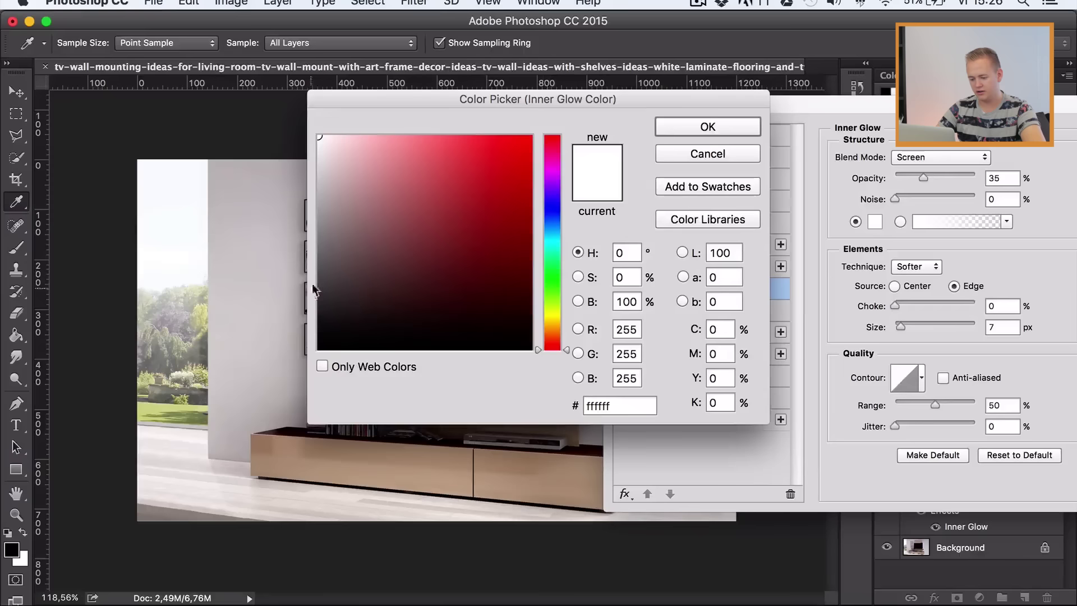
pyautogui.click(343, 327)
pyautogui.click(708, 127)
# - Set the inner glow to Normal blend mode, 25% opacity and 9 px size
pyautogui.moveTo(769, 102); pyautogui.dragTo(617, 102)
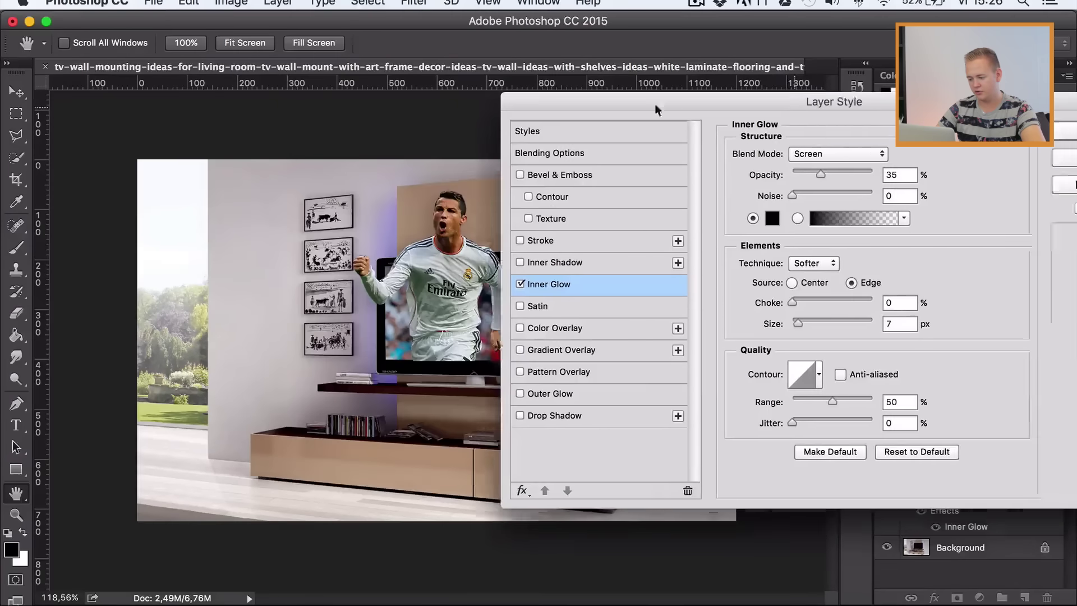
pyautogui.click(779, 154)
pyautogui.click(763, 29)
pyautogui.moveTo(730, 102)
pyautogui.mouseDown()
pyautogui.moveTo(955, 110)
pyautogui.moveTo(886, 114)
pyautogui.mouseUp()
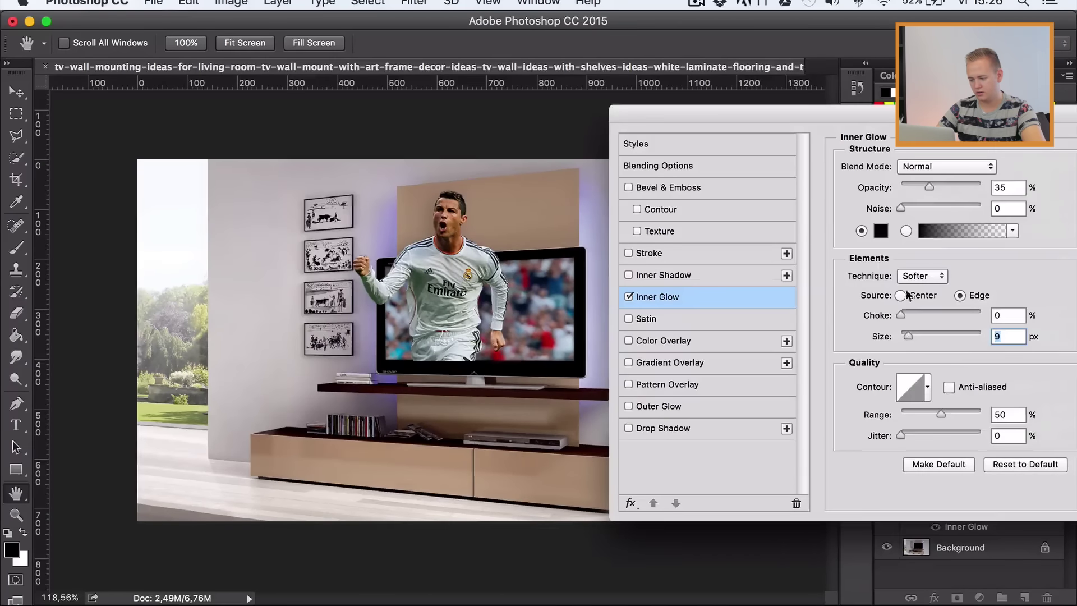
pyautogui.moveTo(924, 187); pyautogui.dragTo(918, 185)
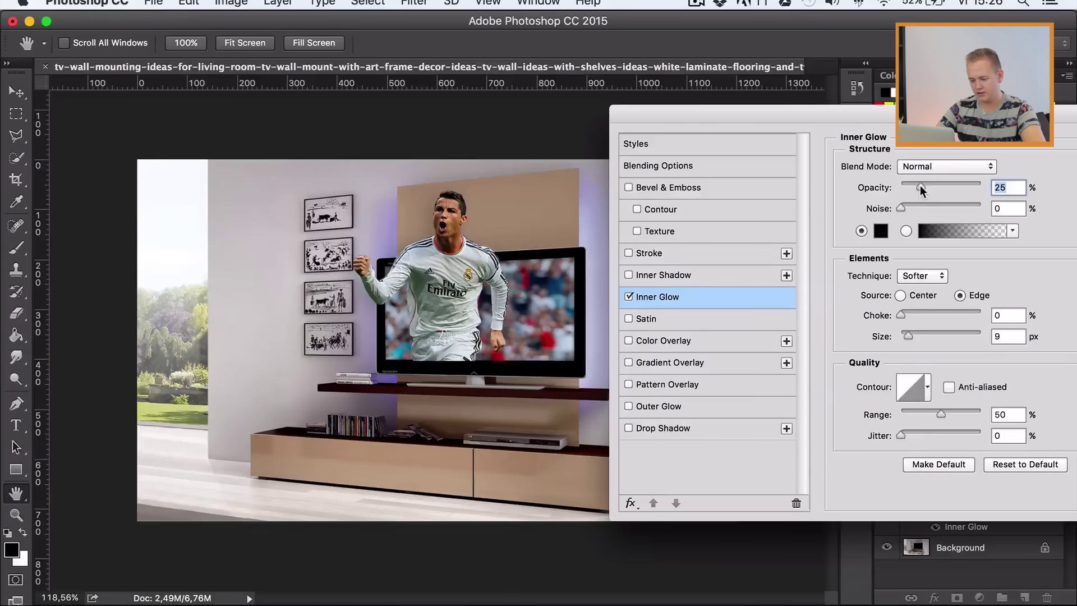
pyautogui.press('Tab')
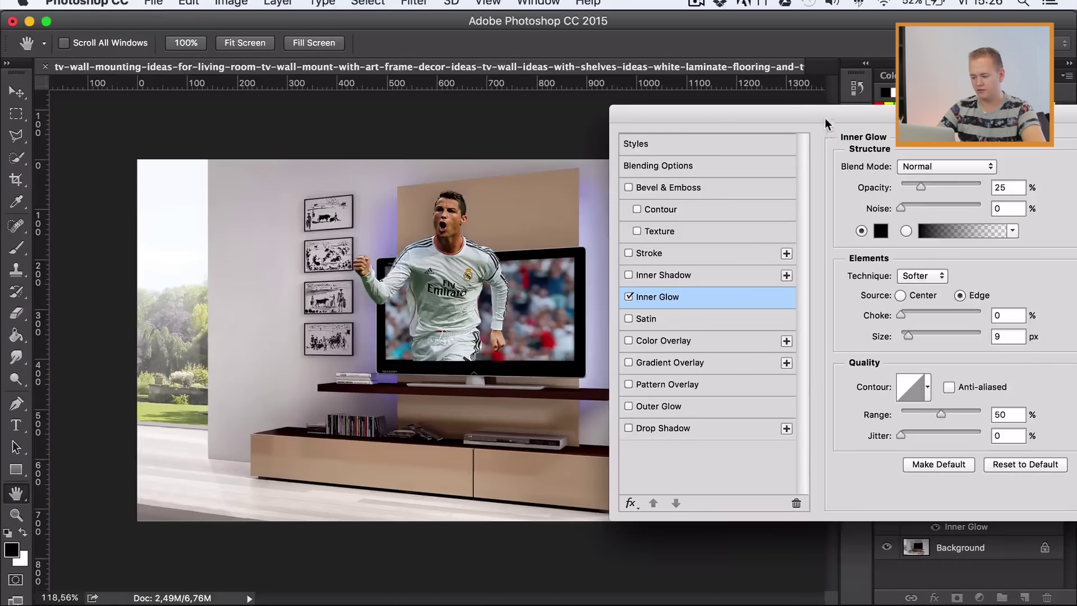
pyautogui.moveTo(825, 121); pyautogui.dragTo(420, 129)
pyautogui.click(795, 155)
# - Add a Levels adjustment layer over the whole composite
pyautogui.press('v')
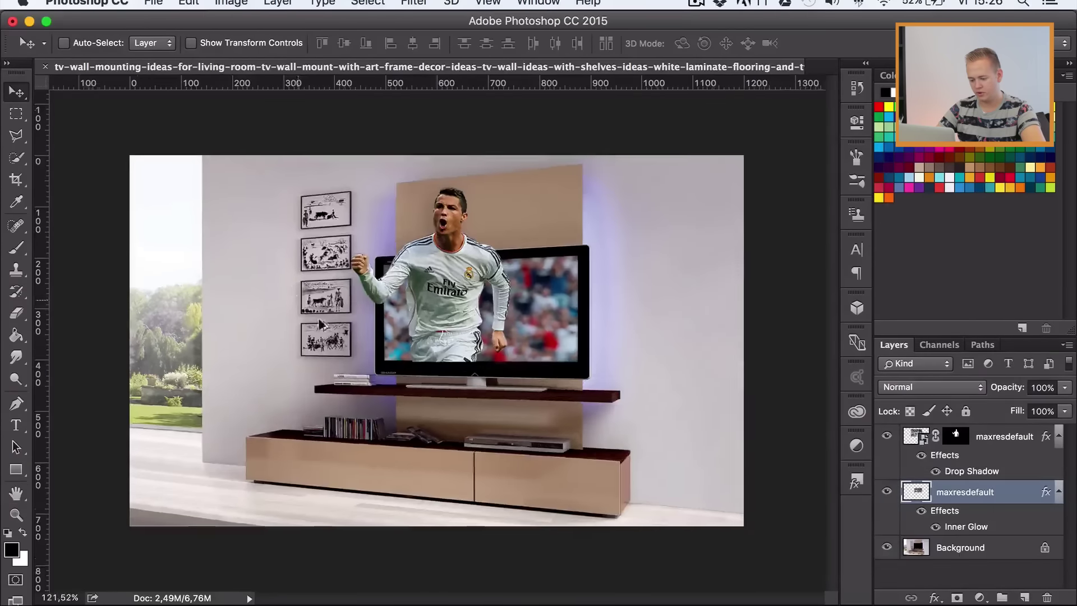
pyautogui.hotkey('ctrl', '-')
pyautogui.hotkey('ctrl', 'shift', 'alt', 'n')
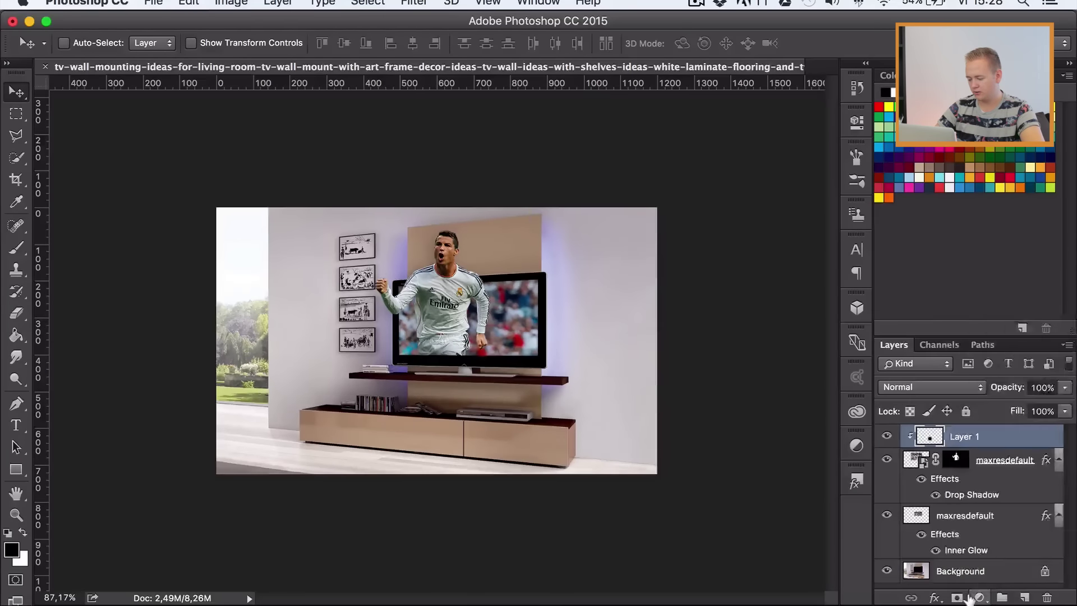
pyautogui.click(979, 597)
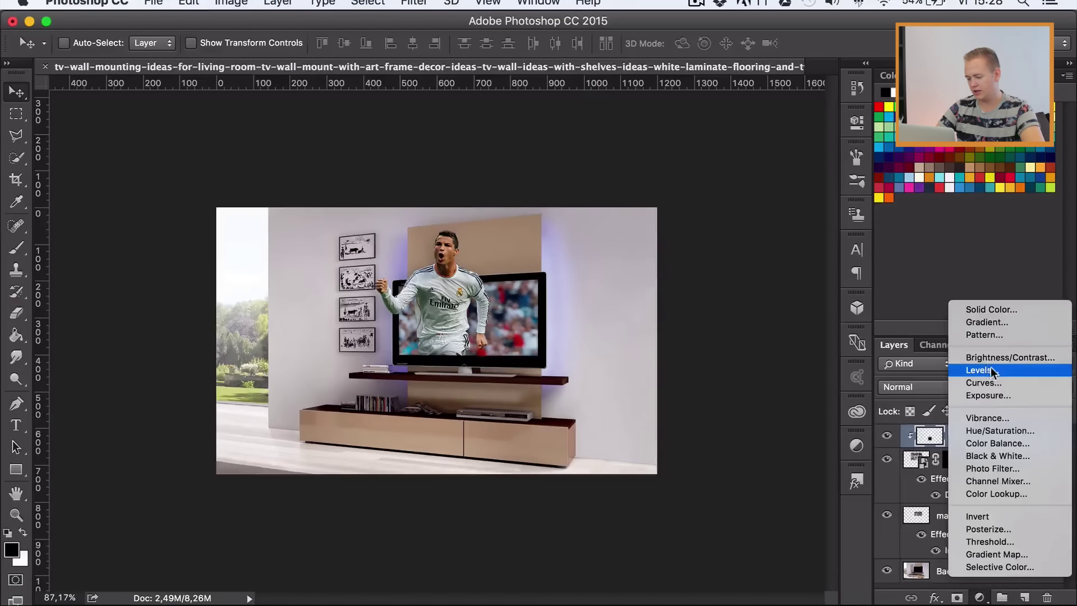
pyautogui.click(991, 371)
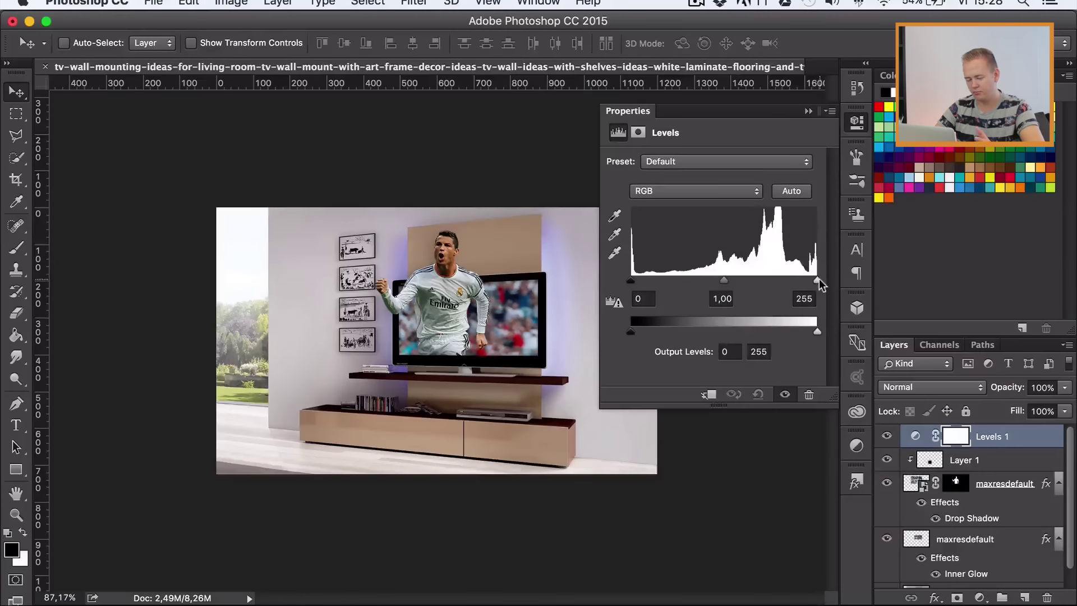
# - Set the Levels input values to 17, 0.97 and 238, comparing before and after
pyautogui.moveTo(818, 281); pyautogui.dragTo(806, 280)
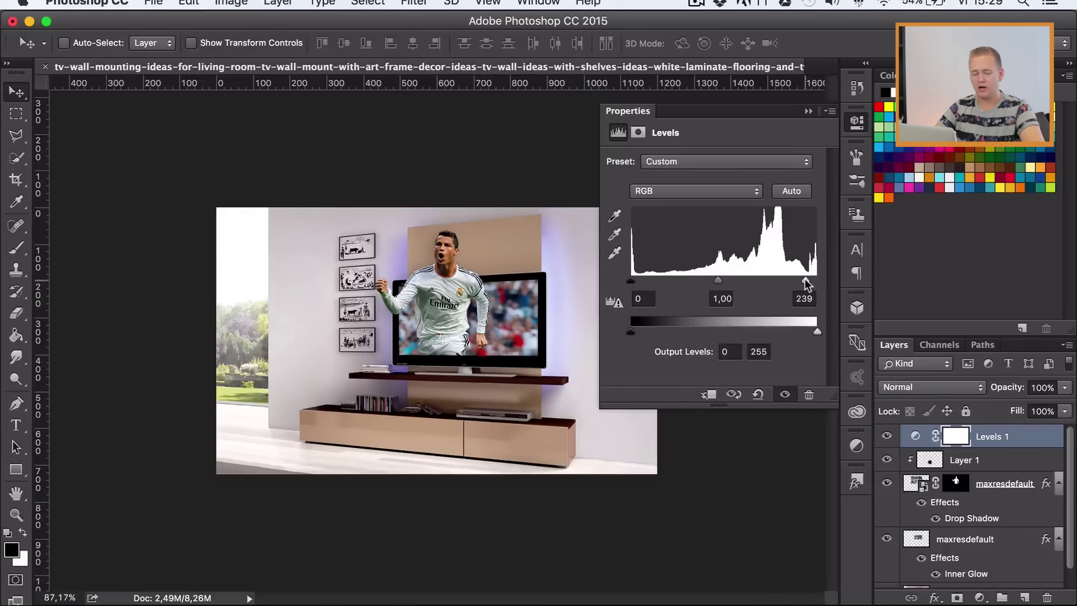
pyautogui.moveTo(631, 280); pyautogui.dragTo(643, 280)
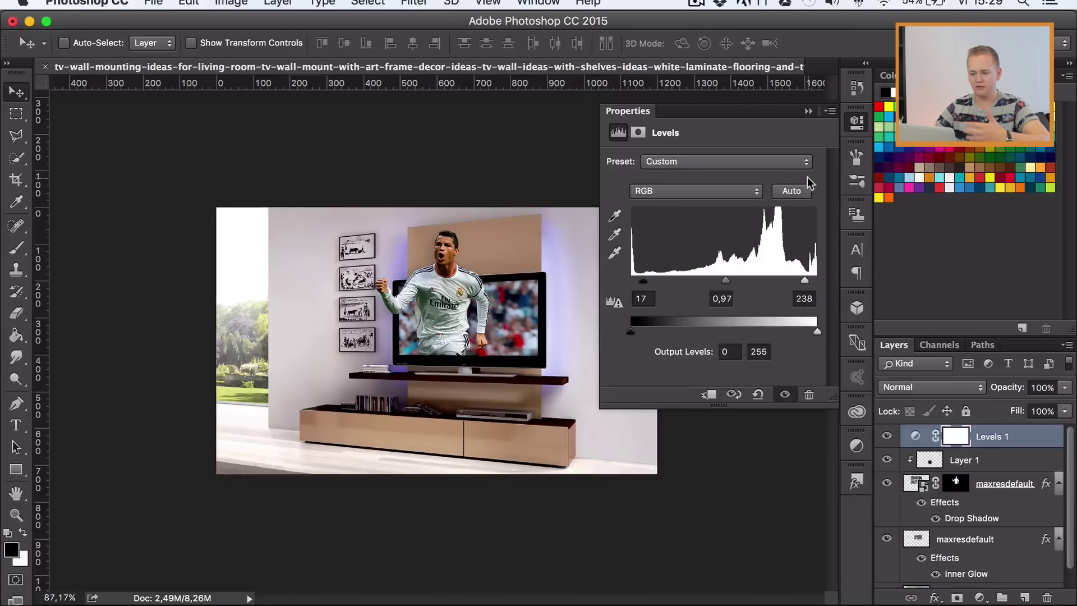
pyautogui.click(888, 436)
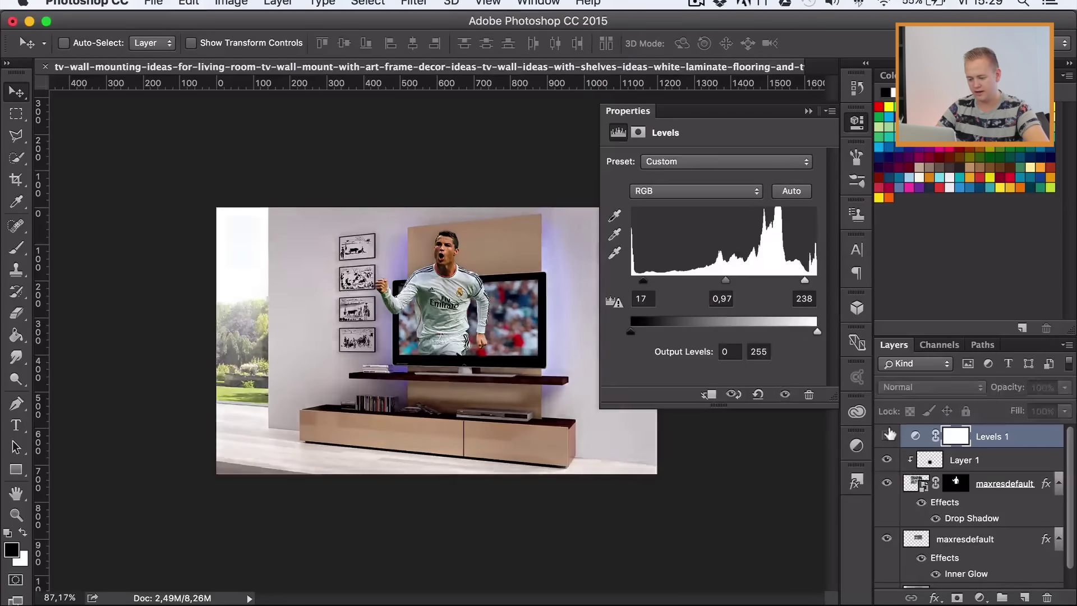
pyautogui.click(888, 436)
pyautogui.click(887, 436)
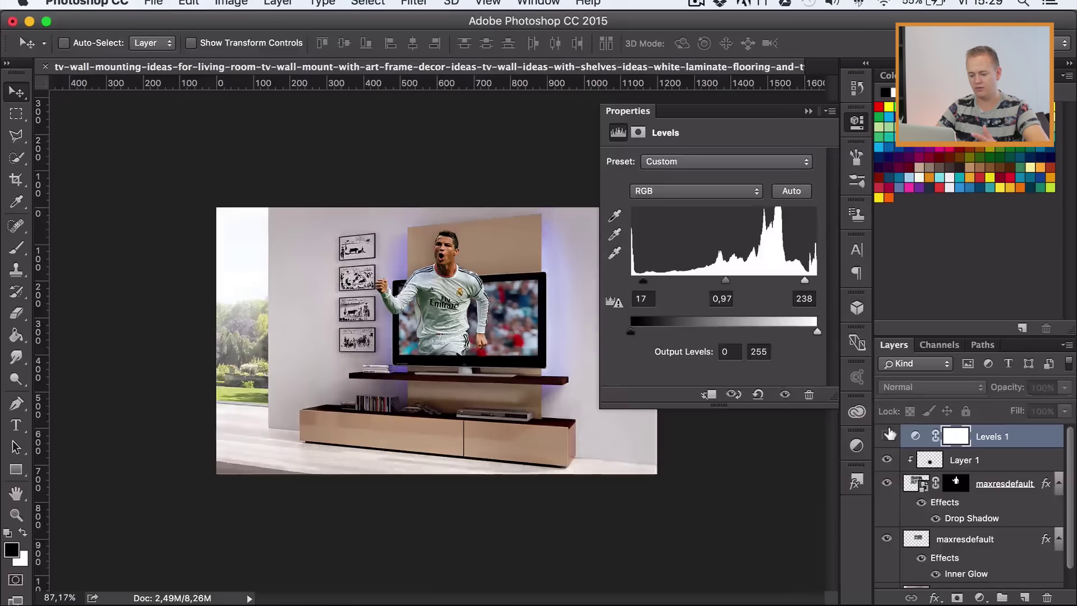
pyautogui.click(888, 436)
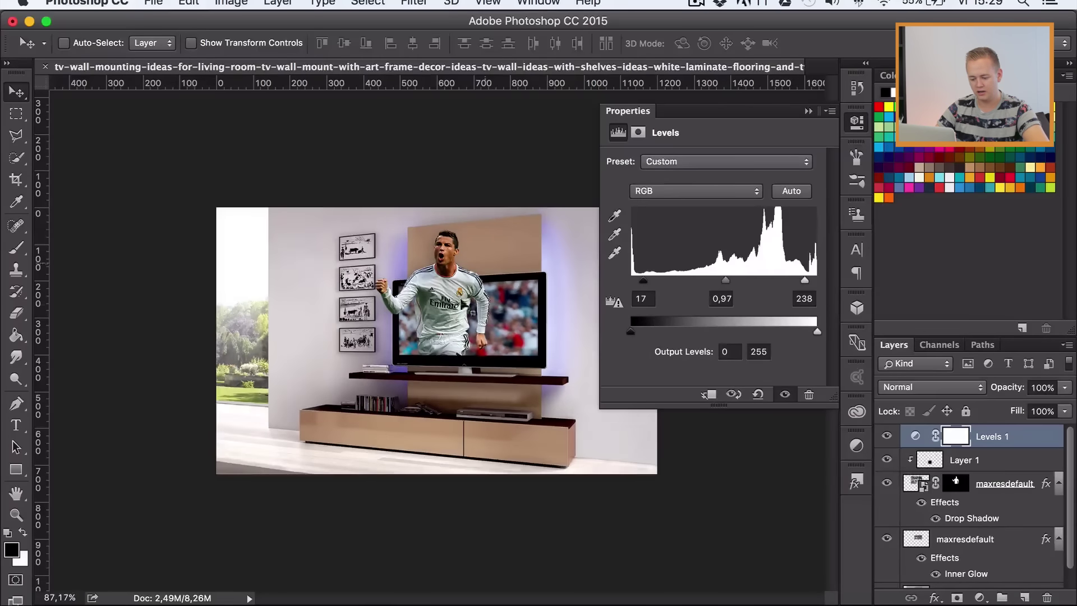
pyautogui.click(808, 111)
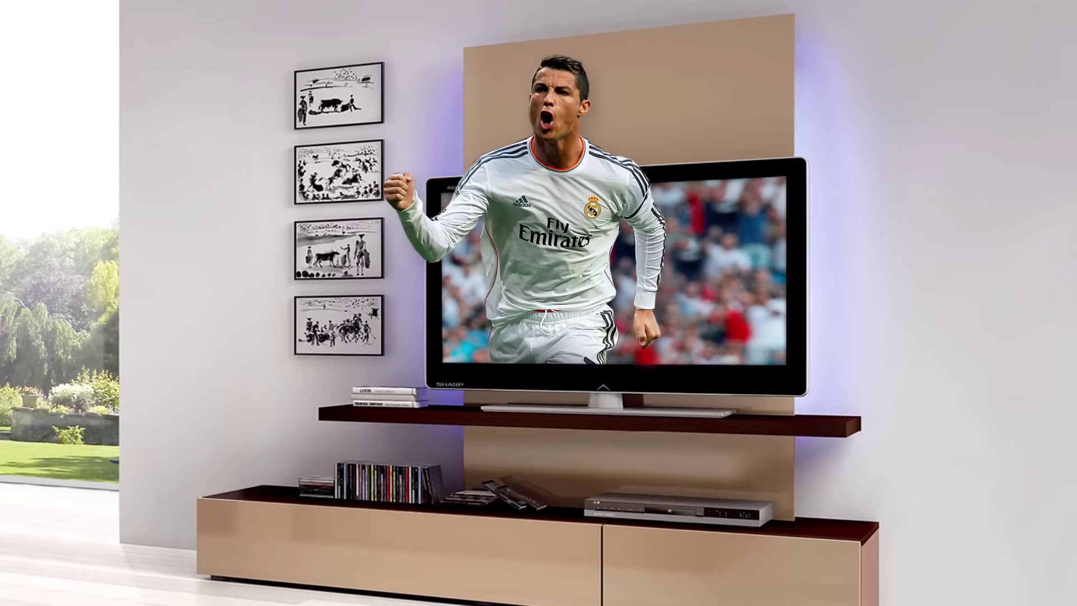